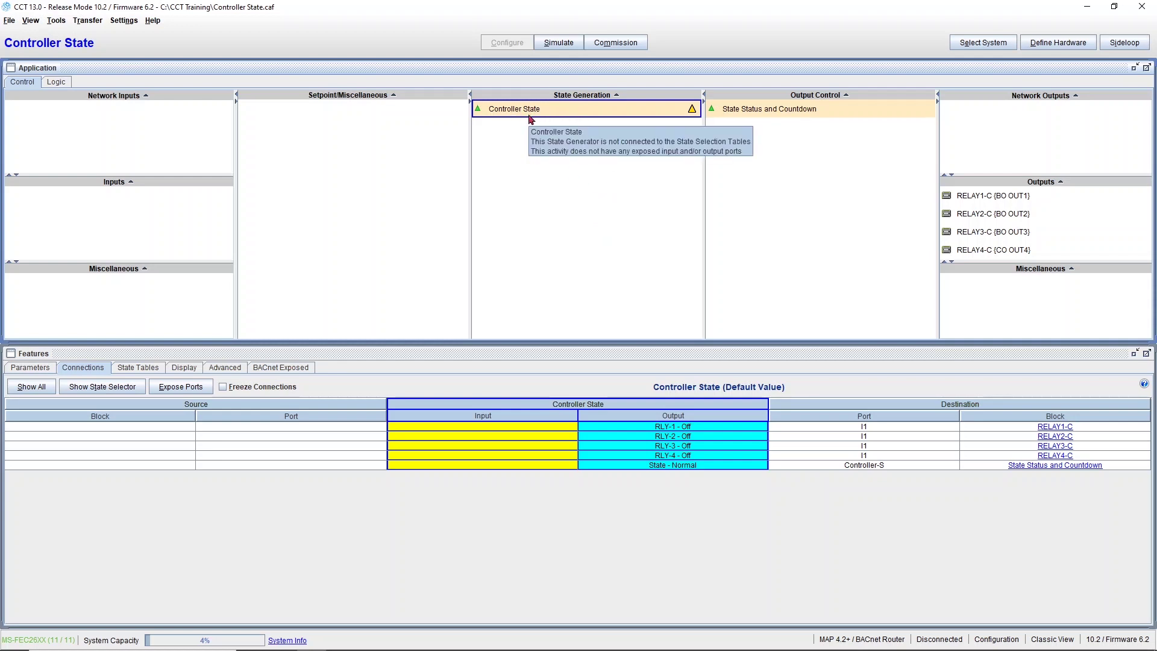
Open the Controller State logic, then the Execution Status block's Details from the Timing group.
{"action": "right_click", "coordinate": [595, 116]}
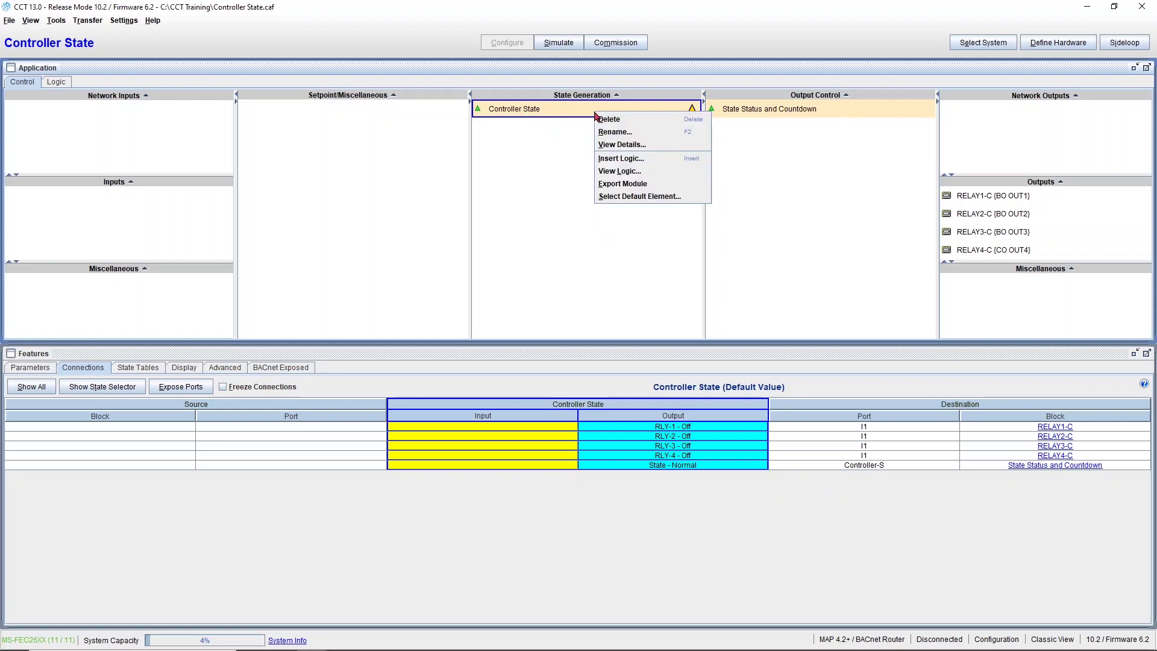
{"action": "left_click", "coordinate": [620, 171]}
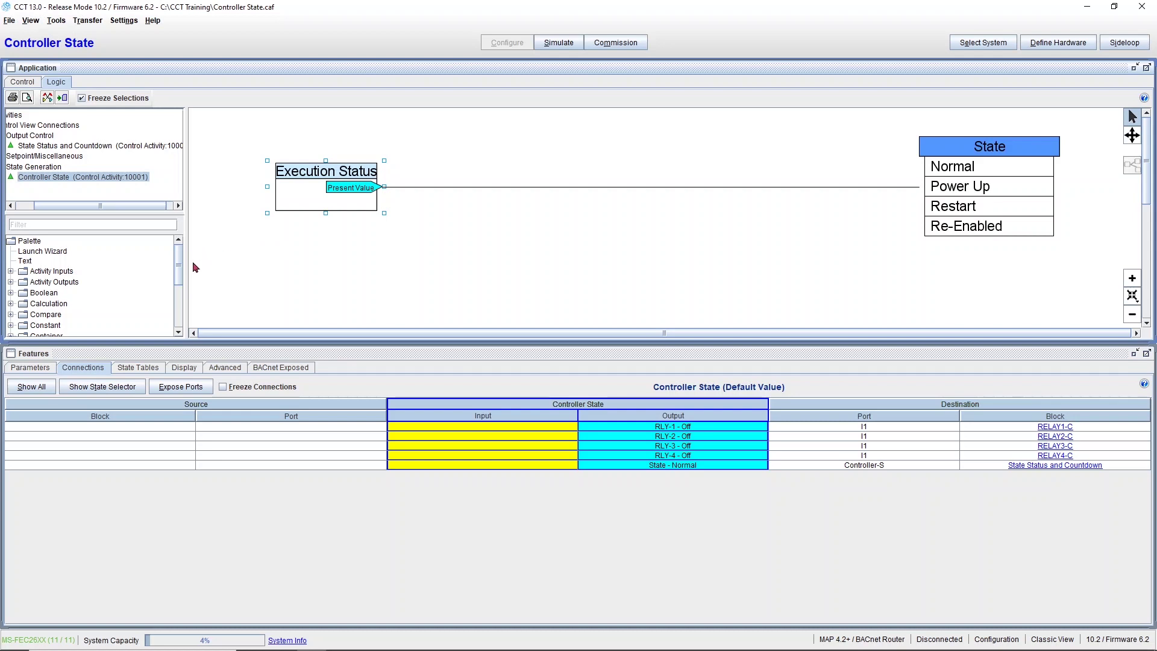
{"action": "left_click_drag", "start_coordinate": [179, 263], "coordinate": [179, 306]}
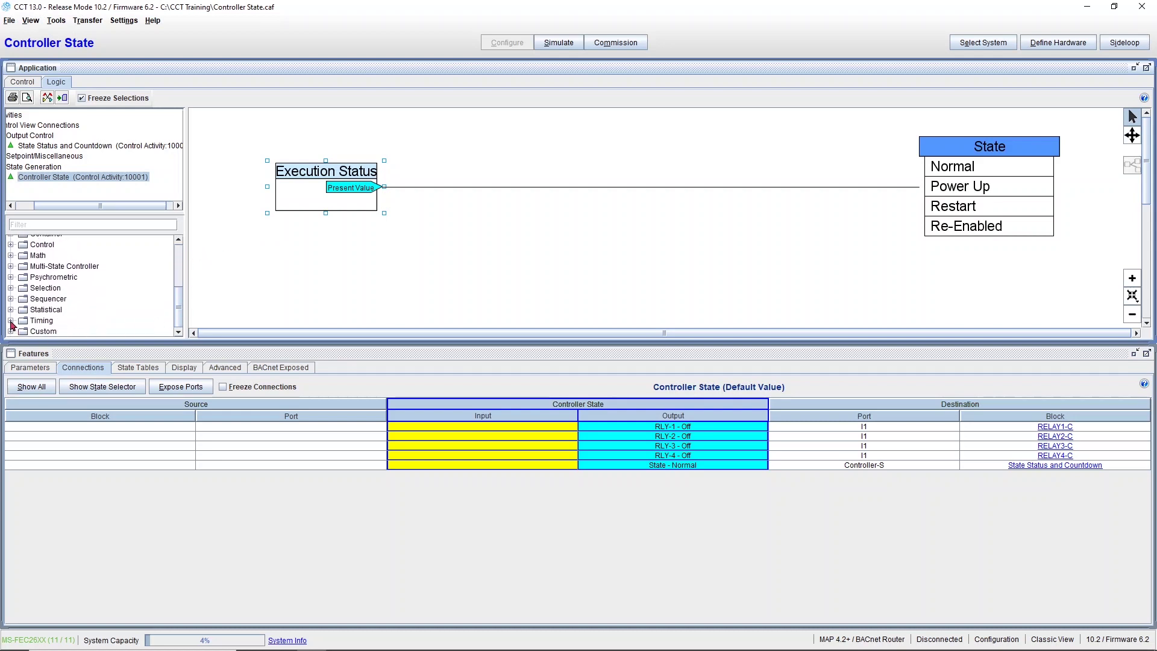
{"action": "left_click", "coordinate": [11, 320]}
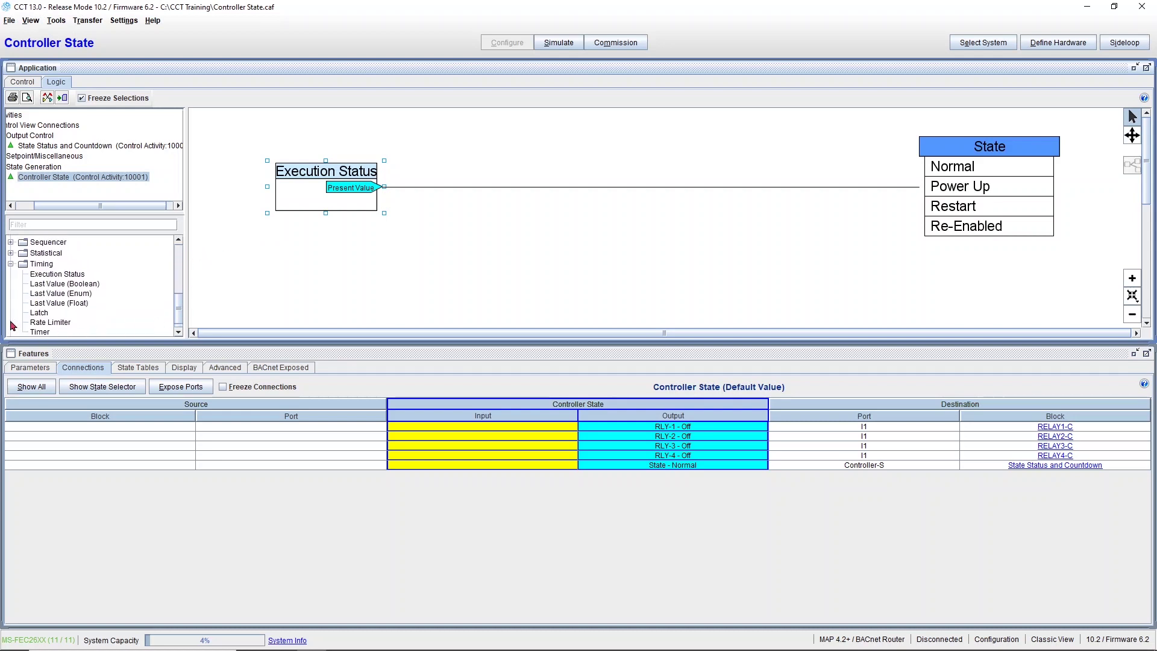
{"action": "left_click", "coordinate": [75, 276]}
{"action": "double_click", "coordinate": [321, 201]}
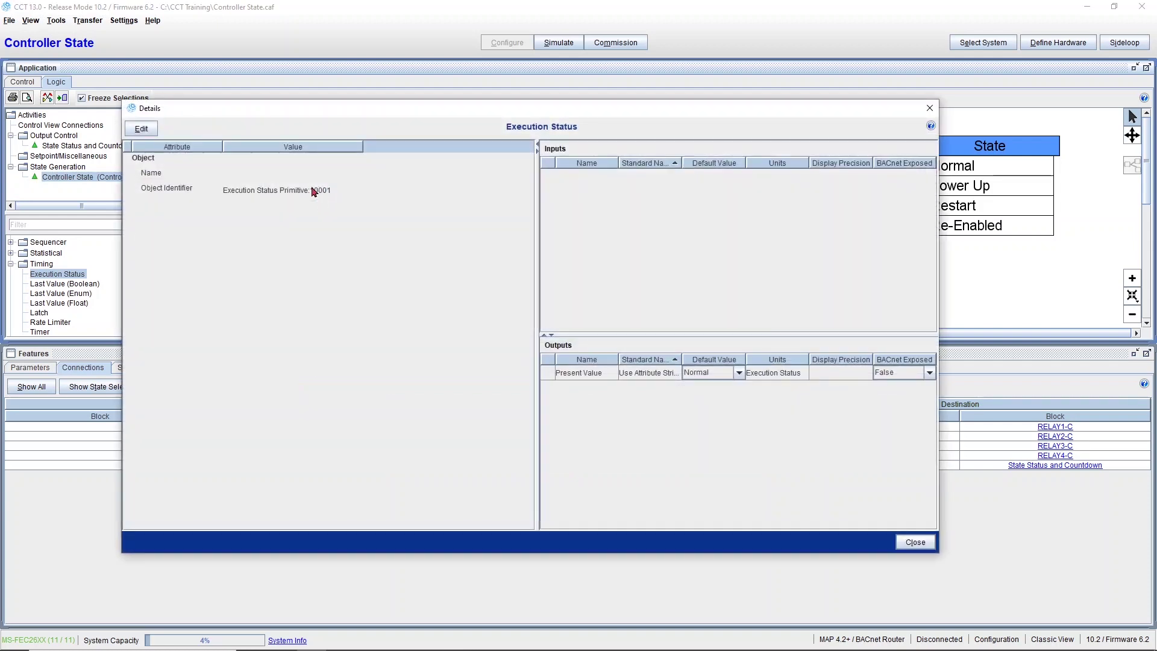
Check the Present Value default options, keep Normal, and close the Execution Status details.
{"action": "left_click", "coordinate": [739, 373]}
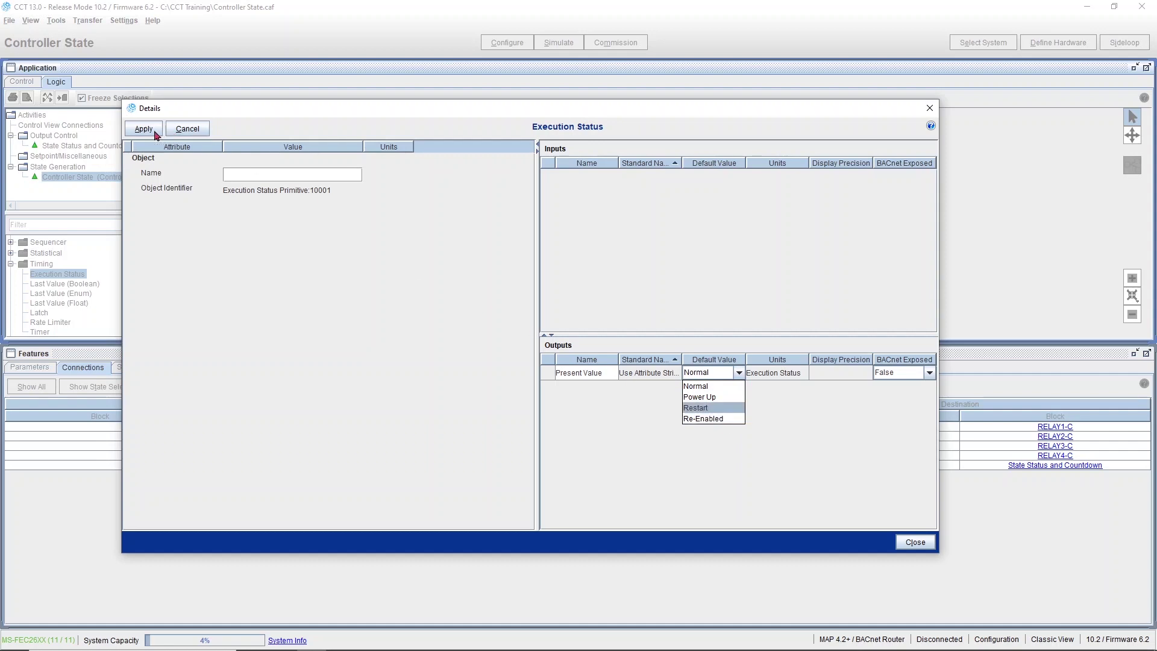
{"action": "left_click", "coordinate": [146, 130]}
{"action": "double_click", "coordinate": [131, 110]}
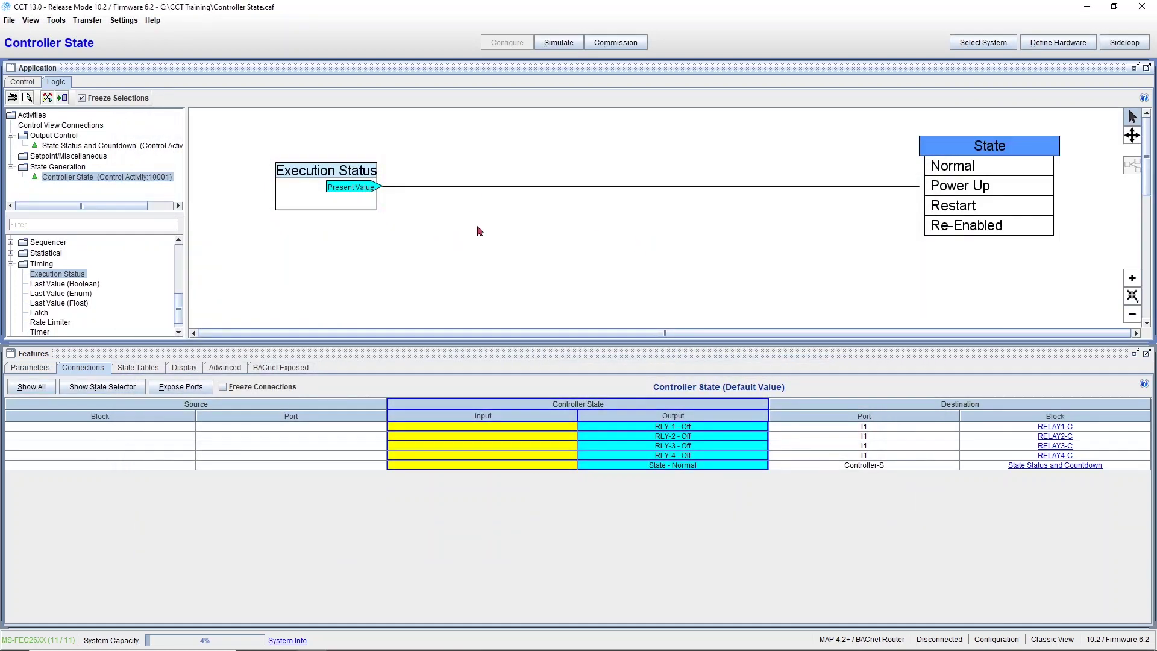
Review the State block's Default Value options in its details, leaving it at Normal.
{"action": "right_click", "coordinate": [968, 153]}
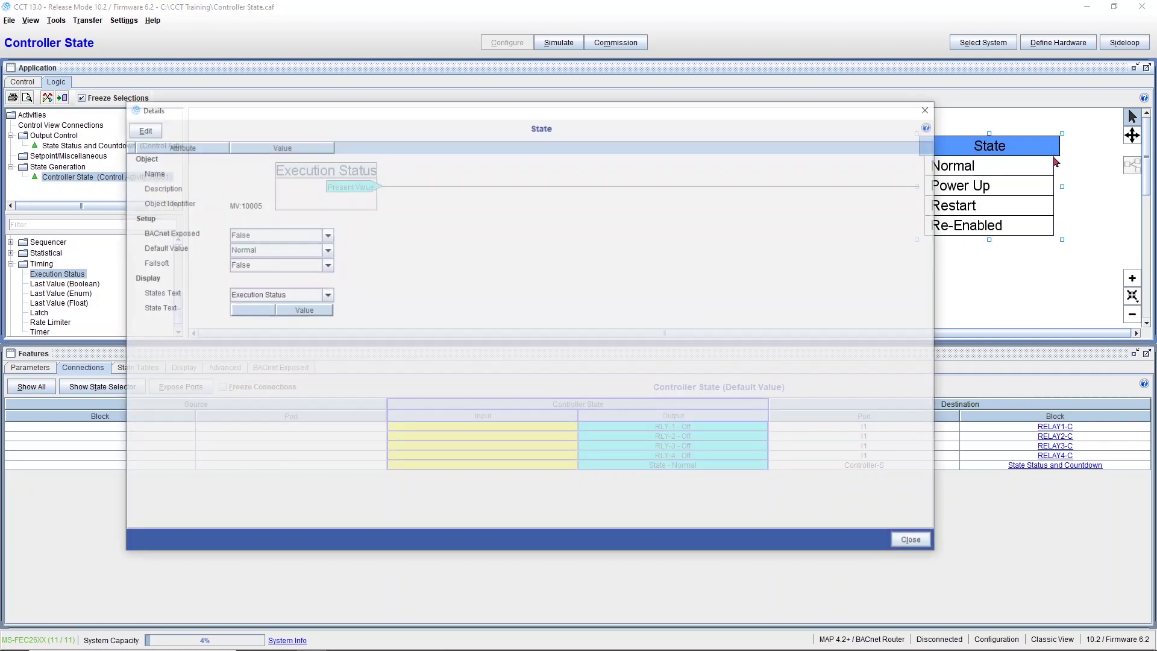
{"action": "left_click", "coordinate": [1018, 155]}
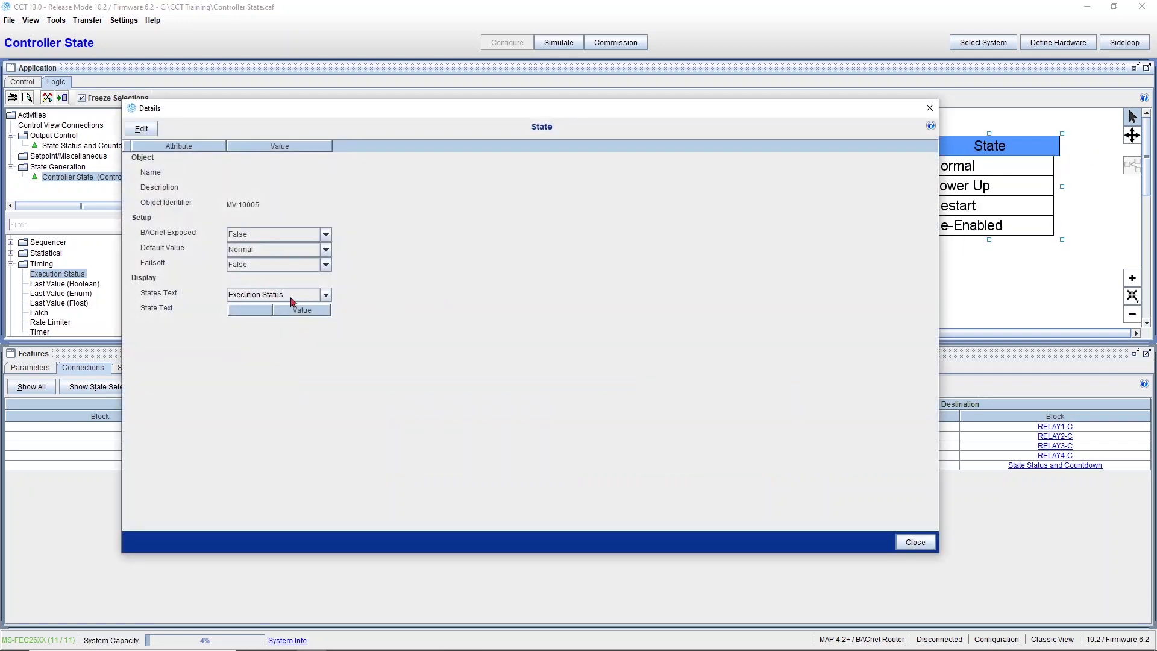
{"action": "left_click", "coordinate": [142, 129]}
{"action": "left_click", "coordinate": [325, 250]}
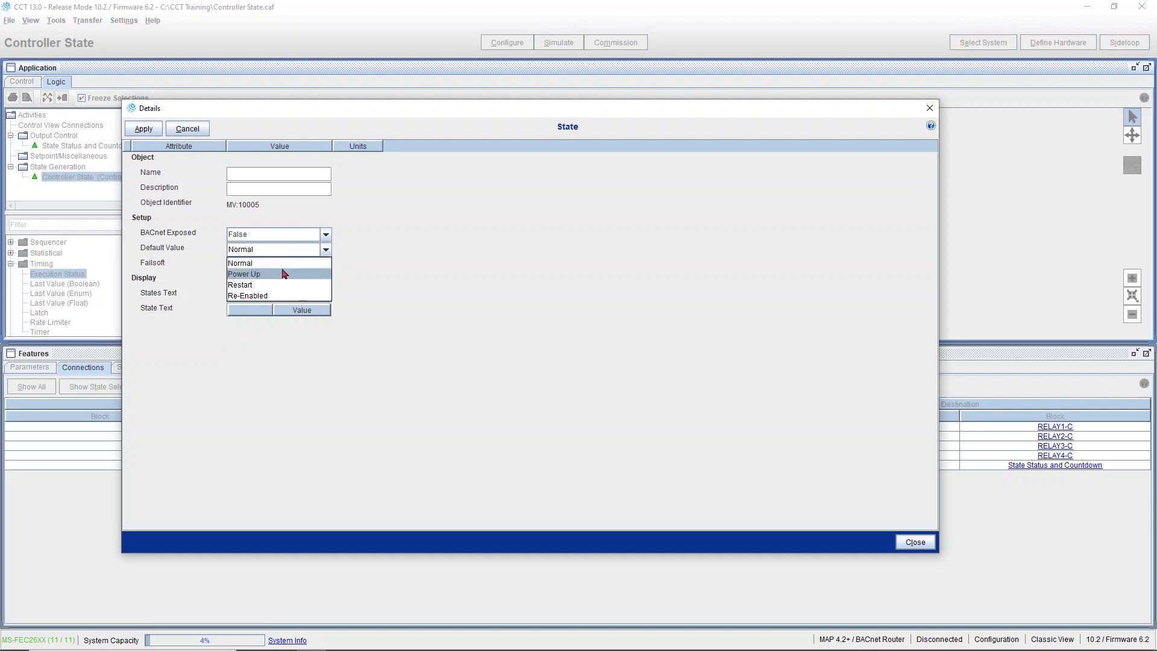
{"action": "left_click", "coordinate": [188, 128]}
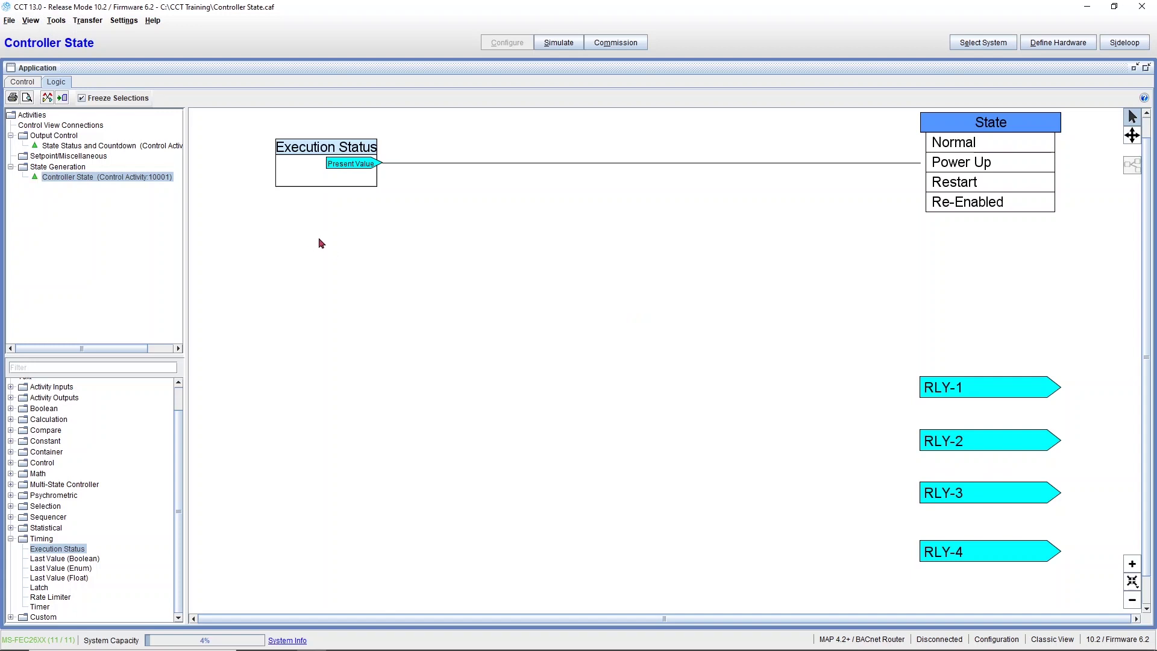
{"action": "left_click", "coordinate": [322, 173]}
{"action": "left_click", "coordinate": [436, 229]}
{"action": "left_click", "coordinate": [945, 145]}
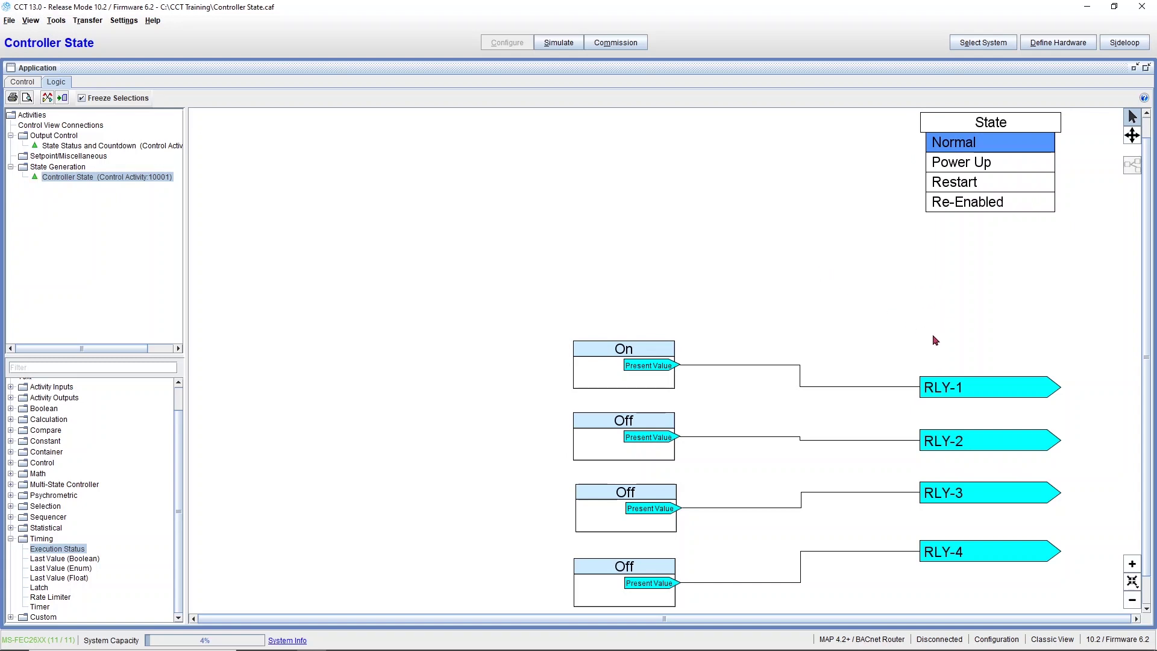
{"action": "mouse_move", "coordinate": [637, 376]}
{"action": "left_click", "coordinate": [986, 165]}
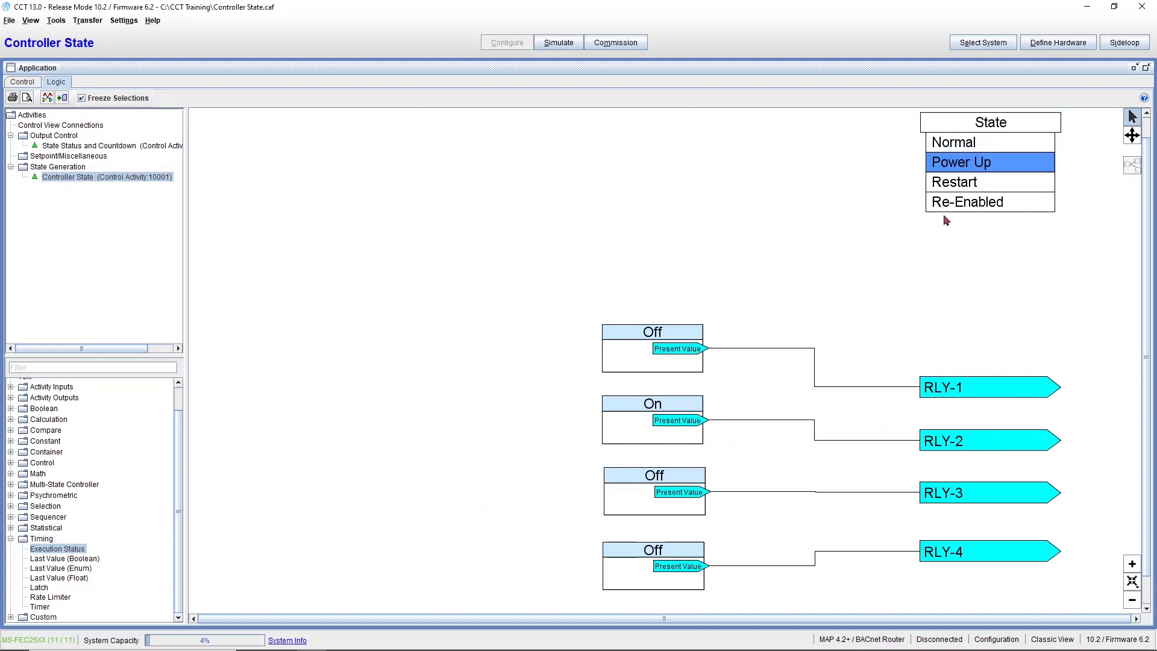
{"action": "left_click", "coordinate": [961, 187]}
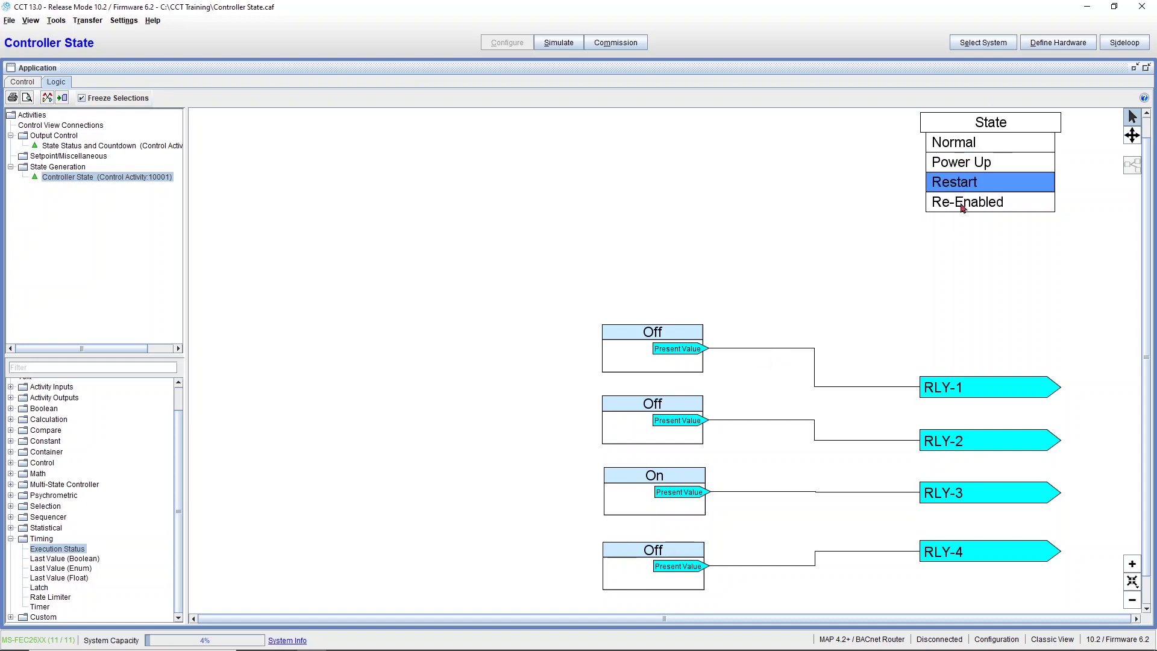
{"action": "left_click", "coordinate": [963, 204]}
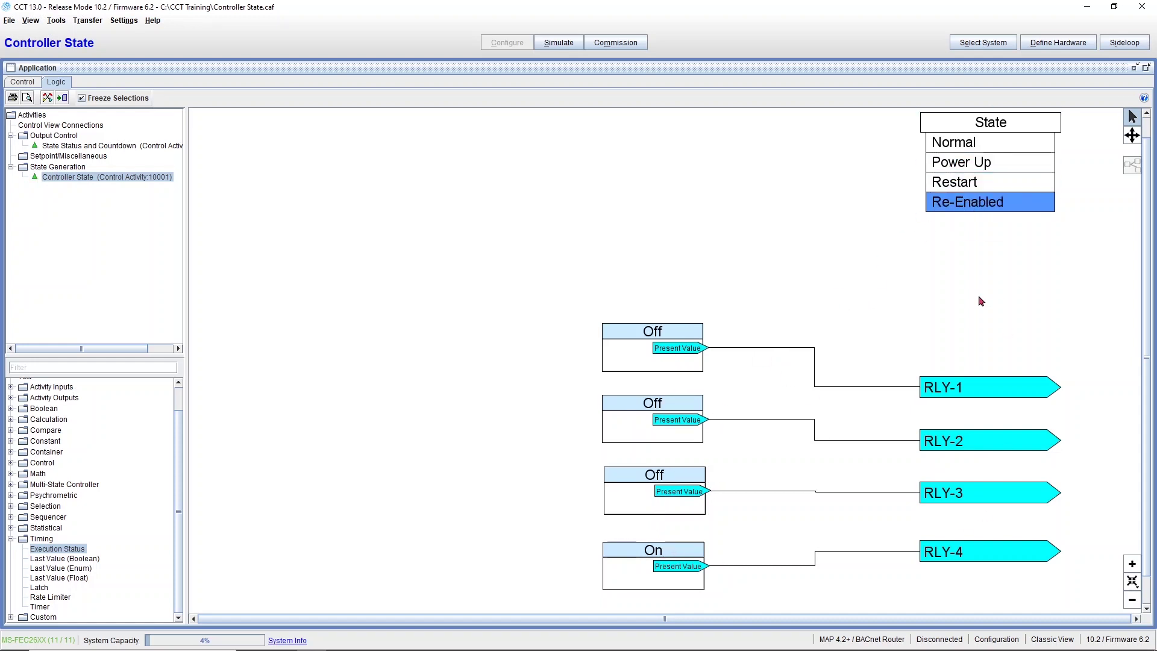
{"action": "left_click", "coordinate": [979, 121]}
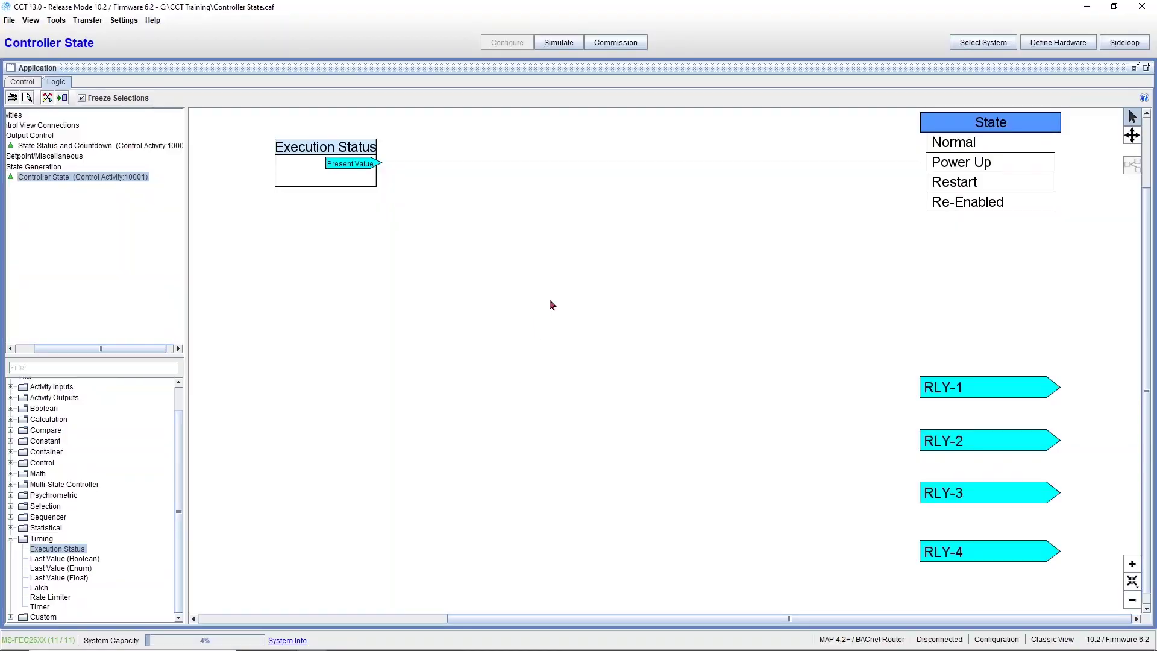
Return to the Control view and inspect the State Status and Countdown and Controller State connections.
{"action": "left_click", "coordinate": [33, 83]}
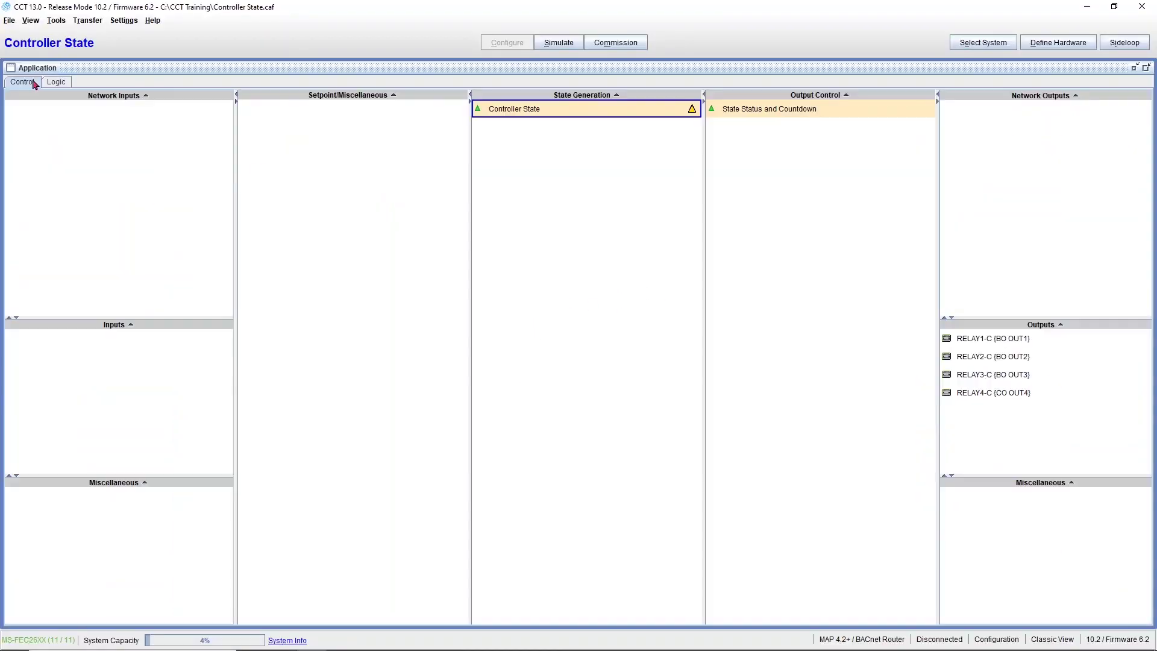
{"action": "left_click", "coordinate": [764, 116]}
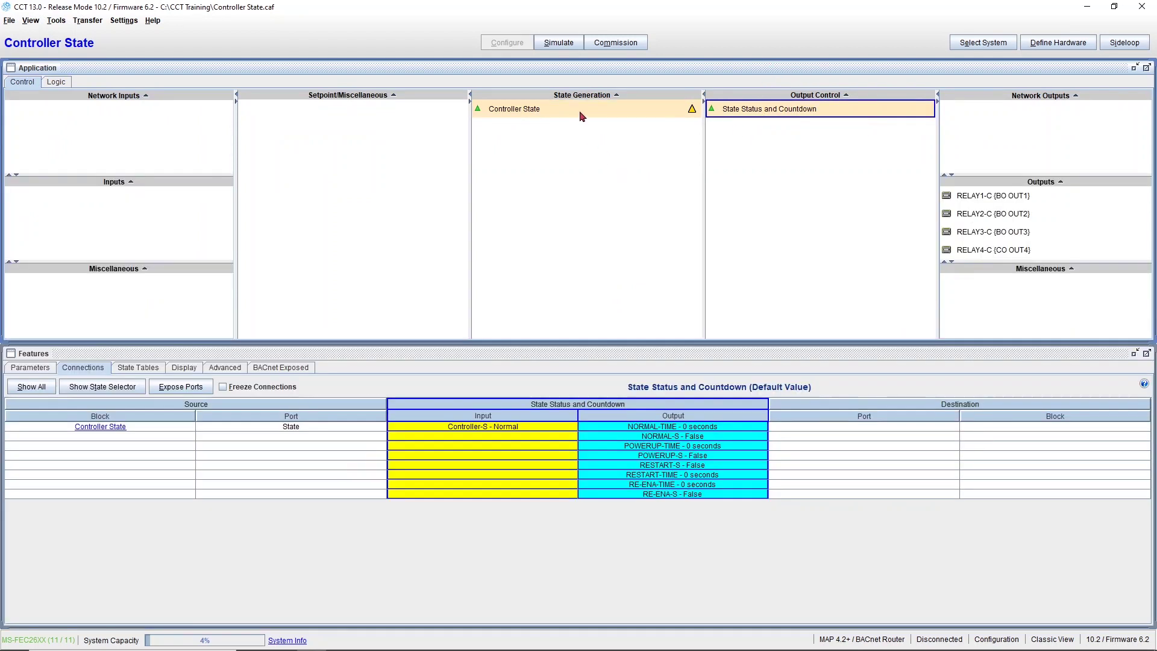
{"action": "left_click", "coordinate": [582, 116]}
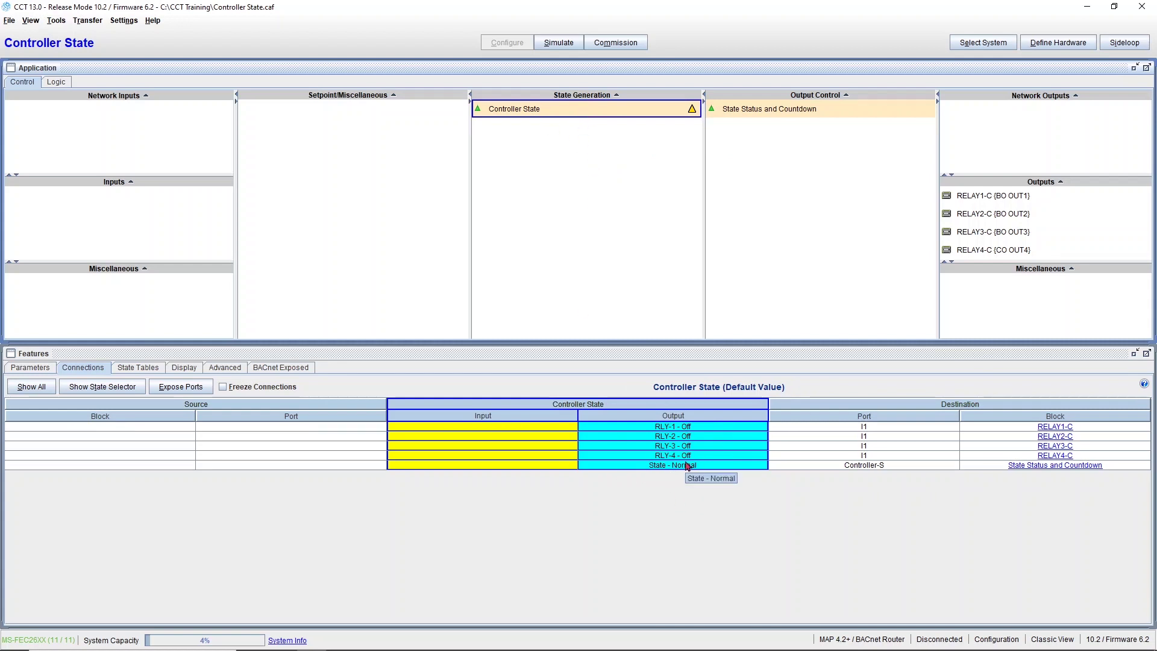
{"action": "right_click", "coordinate": [766, 116]}
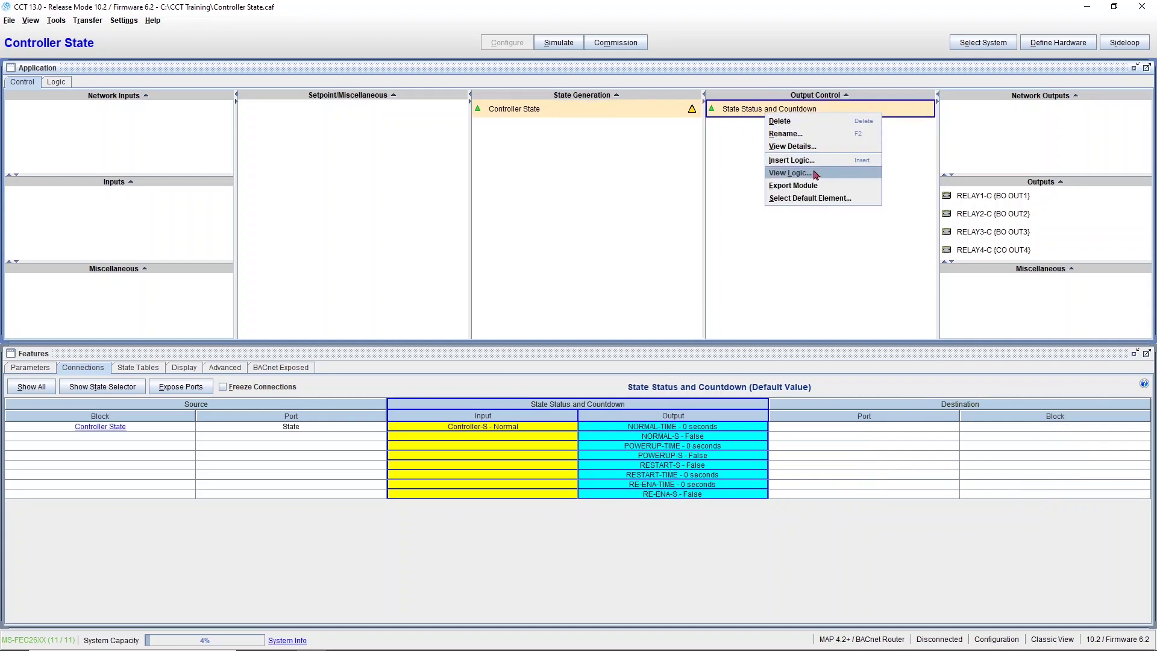
Show the State Status and Countdown logic full-size and the top Timer (Pulse) block's 120-second settings.
{"action": "left_click", "coordinate": [820, 173]}
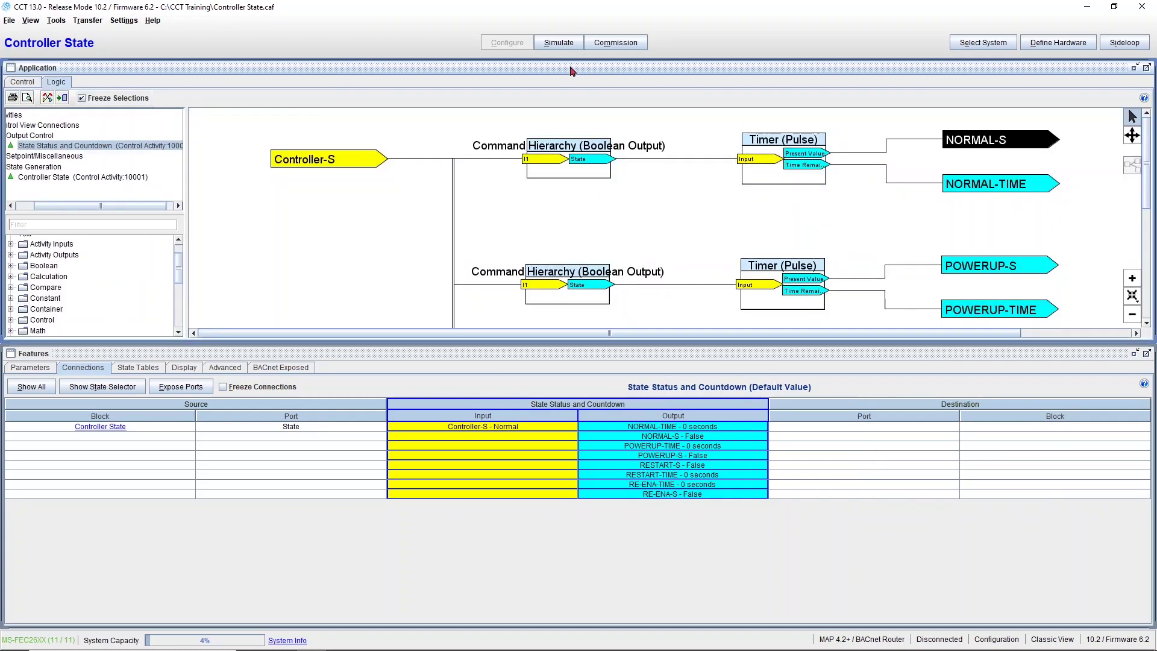
{"action": "double_click", "coordinate": [573, 71]}
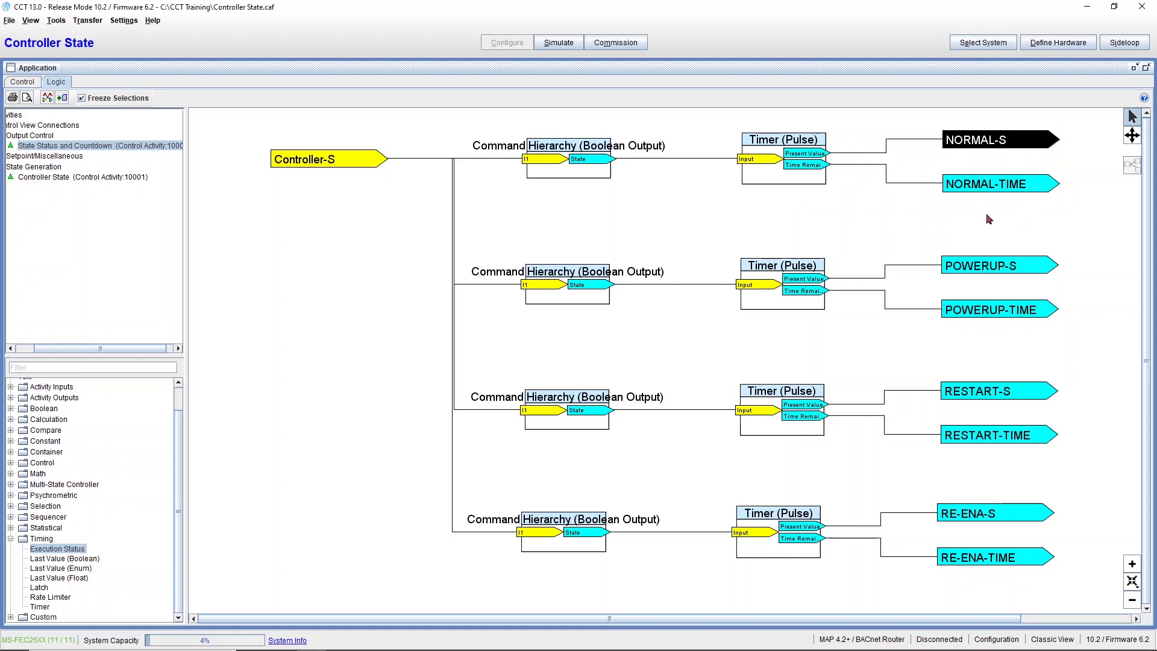
{"action": "double_click", "coordinate": [771, 148]}
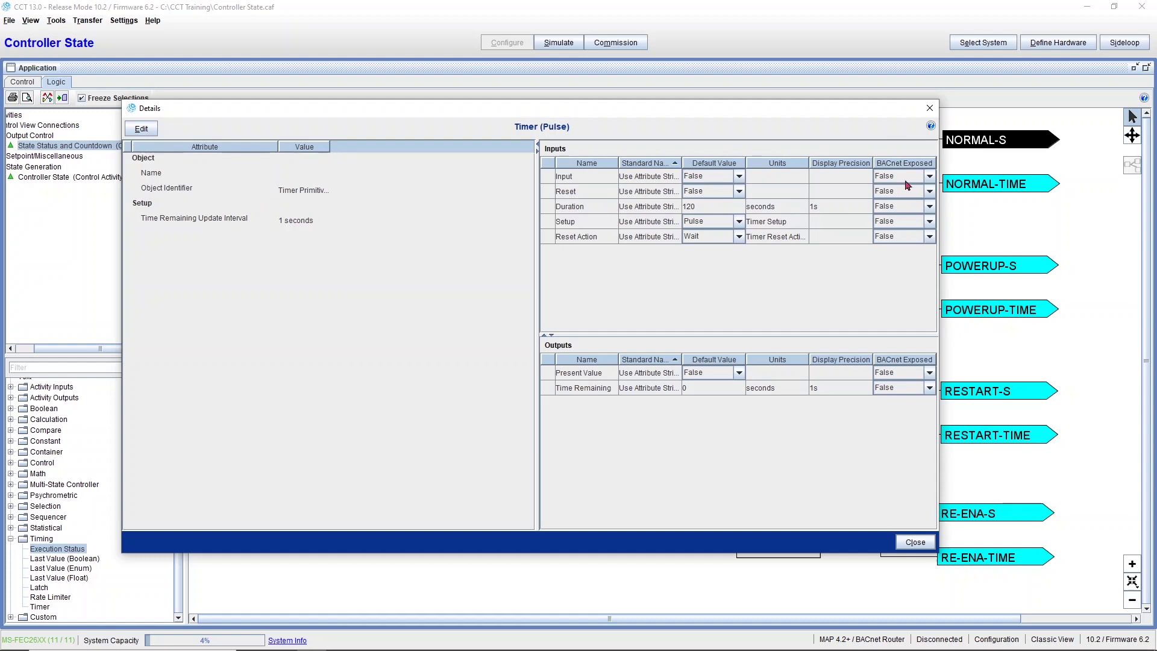
{"action": "left_click", "coordinate": [929, 108]}
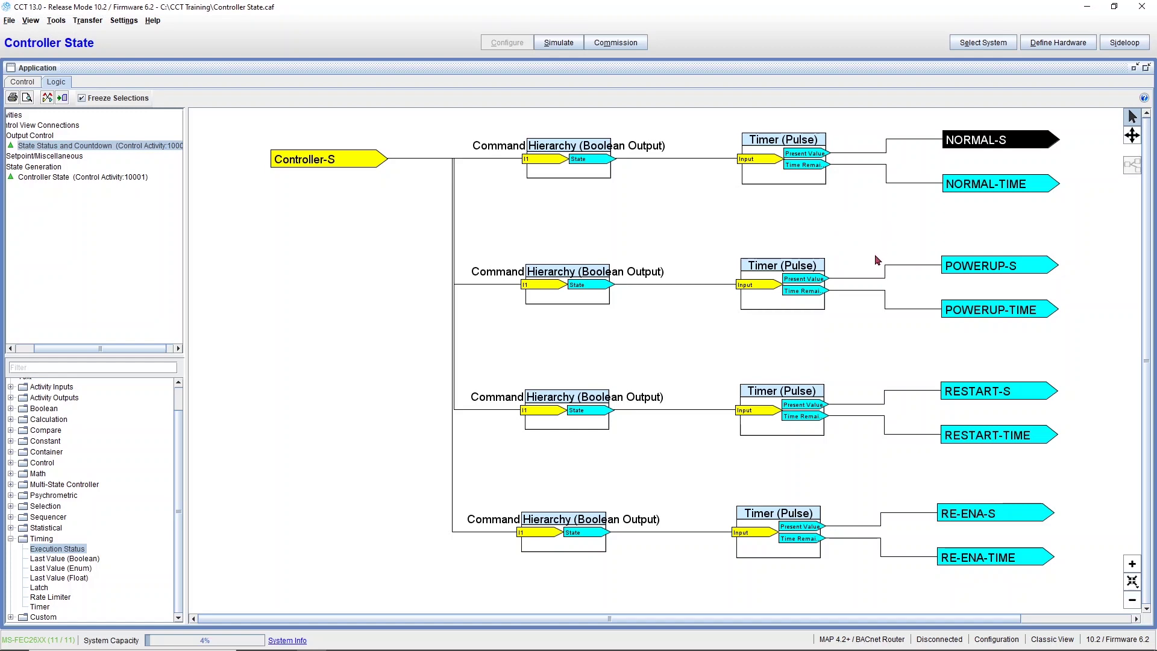
{"action": "double_click", "coordinate": [560, 161]}
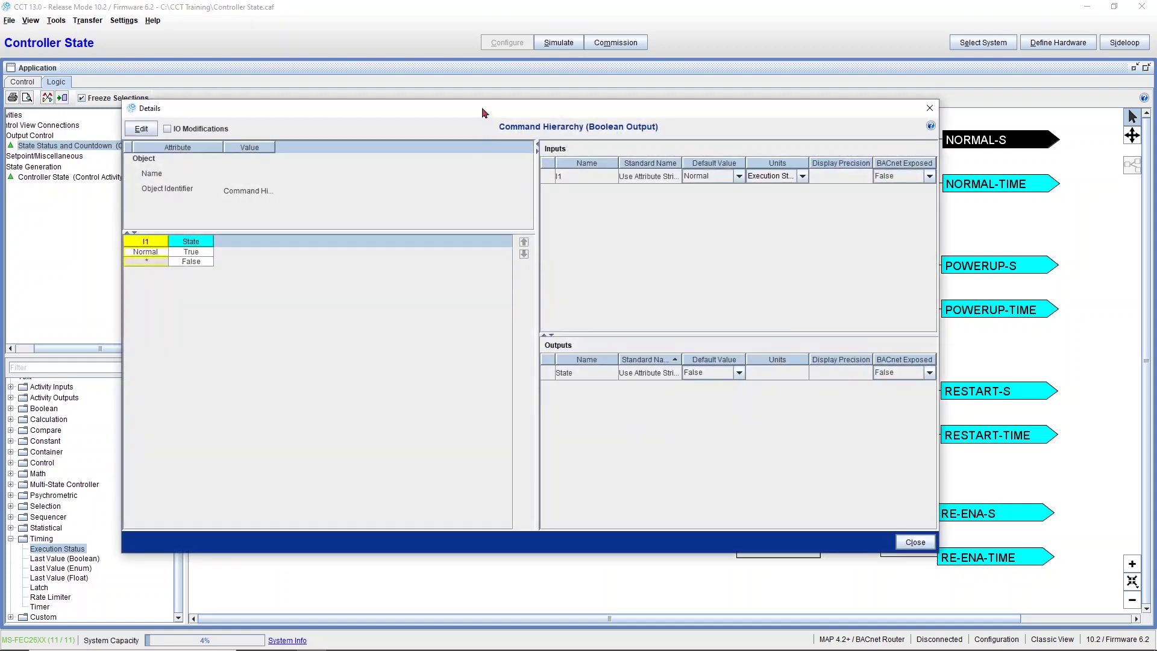
{"action": "left_click_drag", "start_coordinate": [178, 111], "coordinate": [370, 225]}
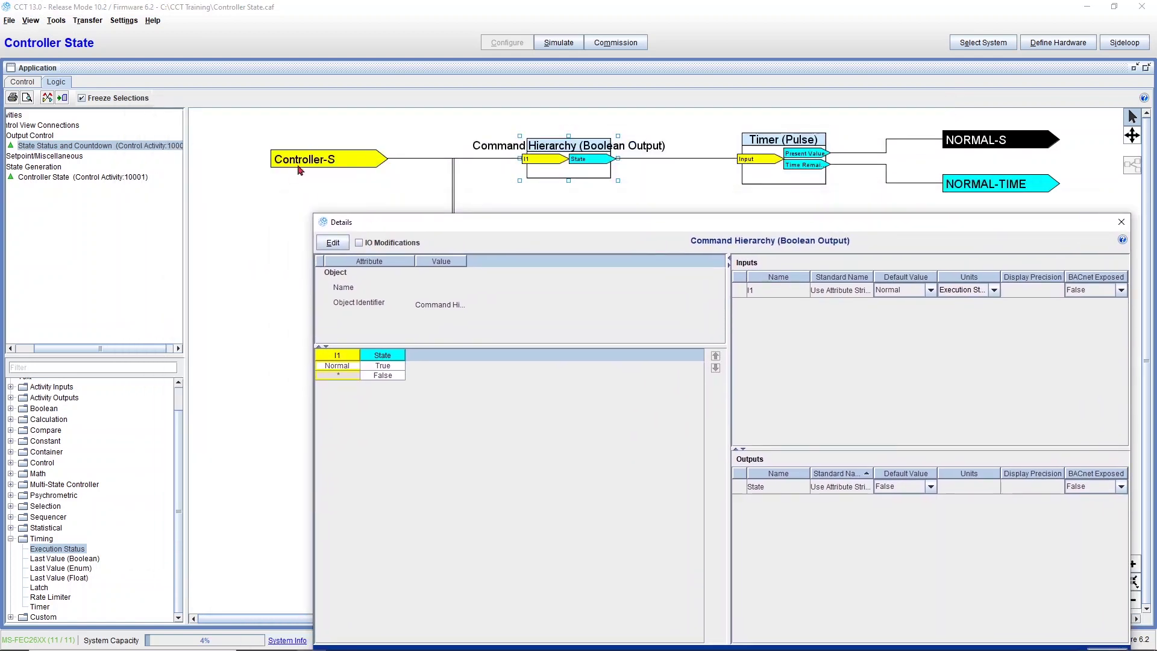
{"action": "left_click", "coordinate": [333, 242]}
{"action": "left_click", "coordinate": [353, 367]}
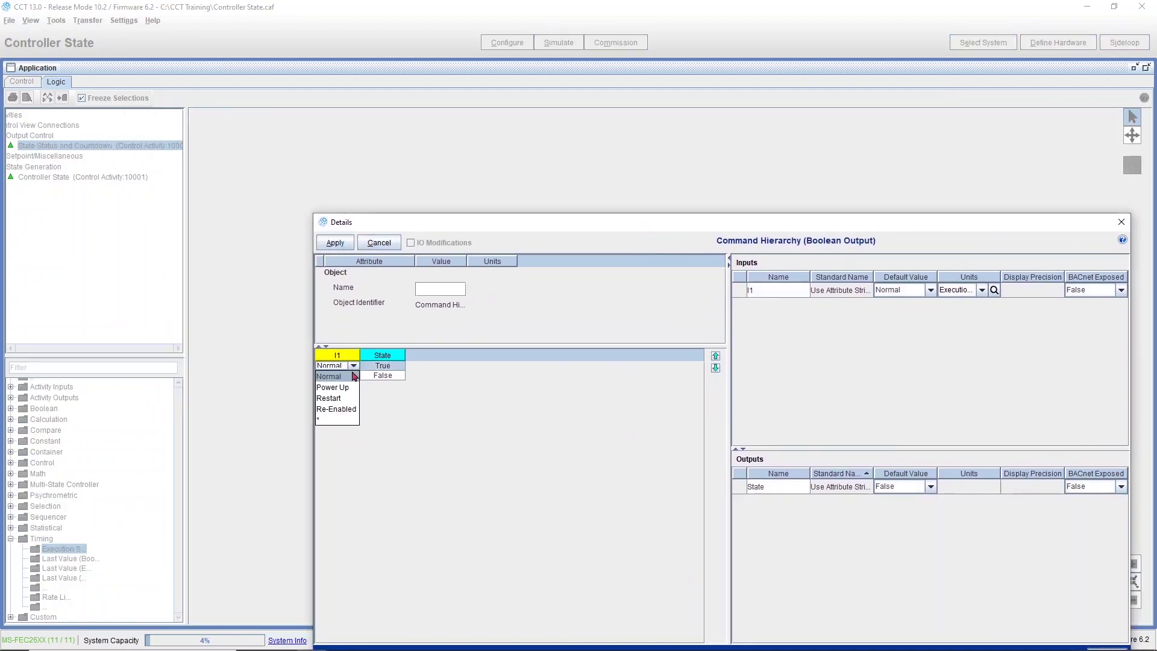
{"action": "left_click", "coordinate": [344, 377]}
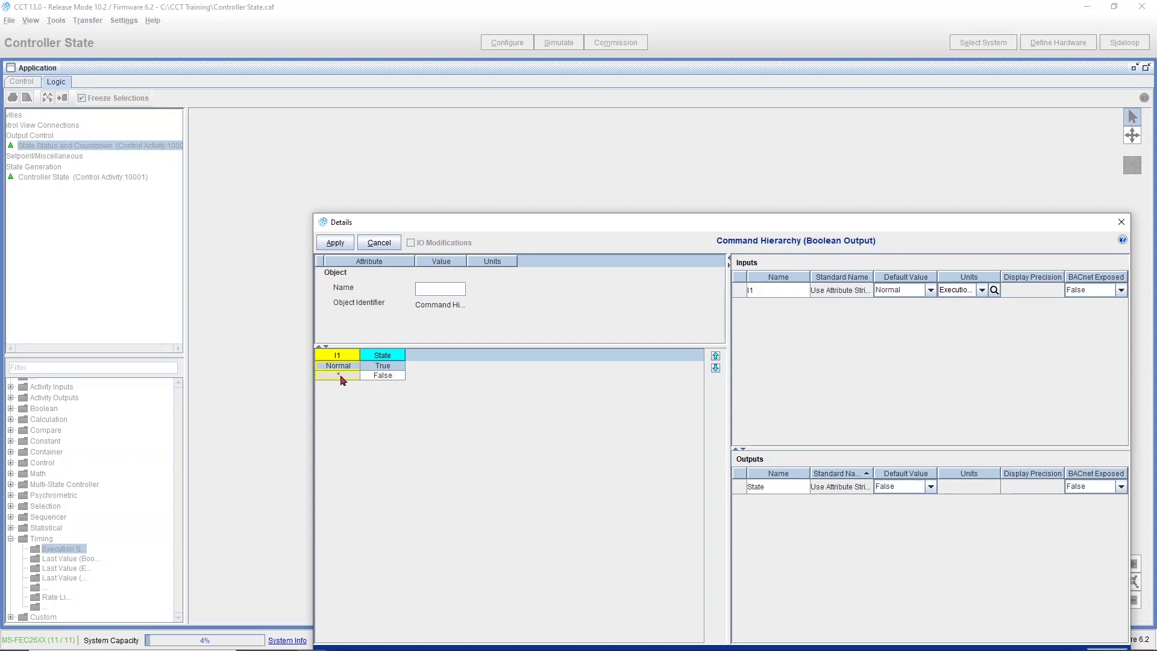
{"action": "left_click", "coordinate": [359, 247]}
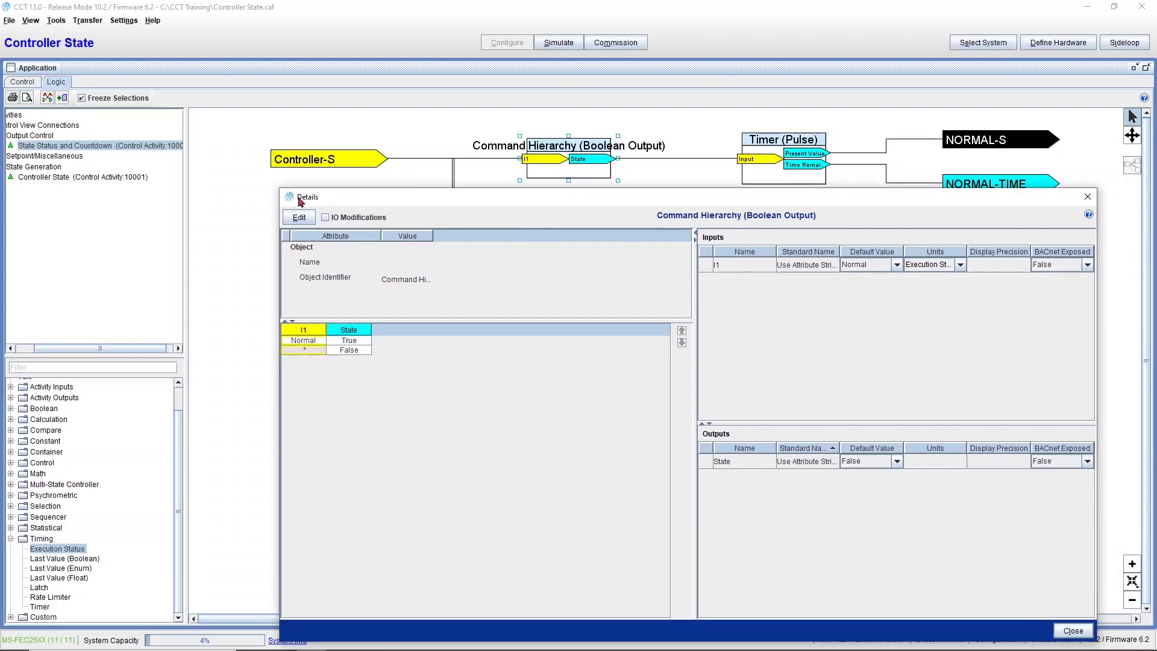
{"action": "left_click", "coordinate": [289, 199]}
{"action": "left_click", "coordinate": [289, 199]}
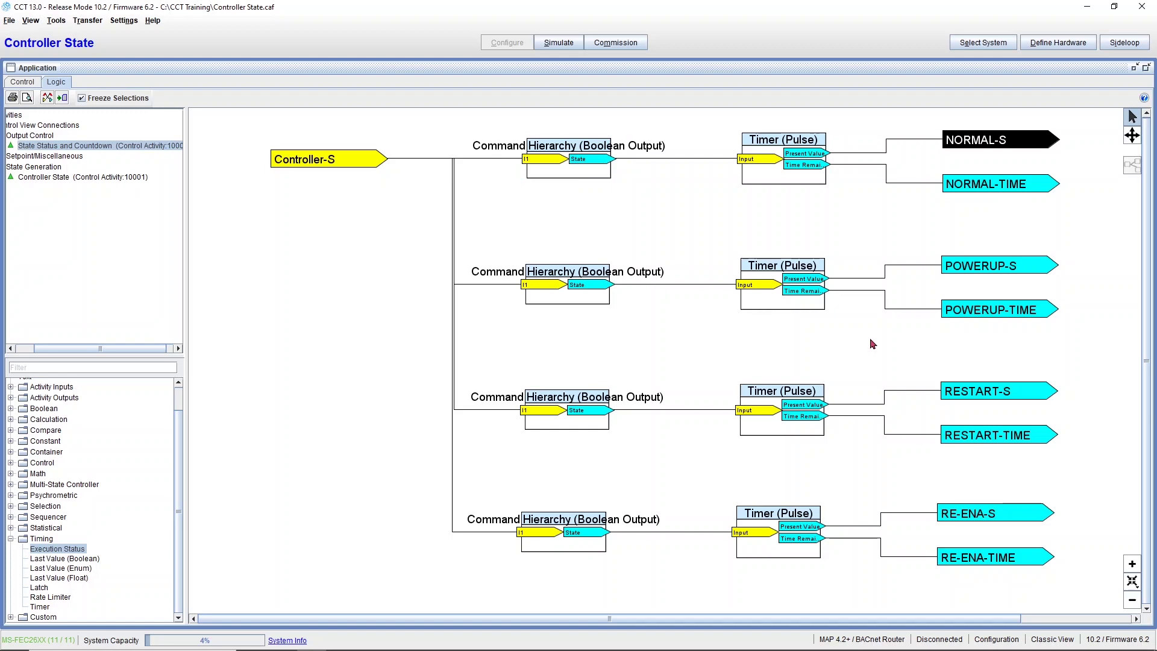
{"action": "double_click", "coordinate": [568, 401]}
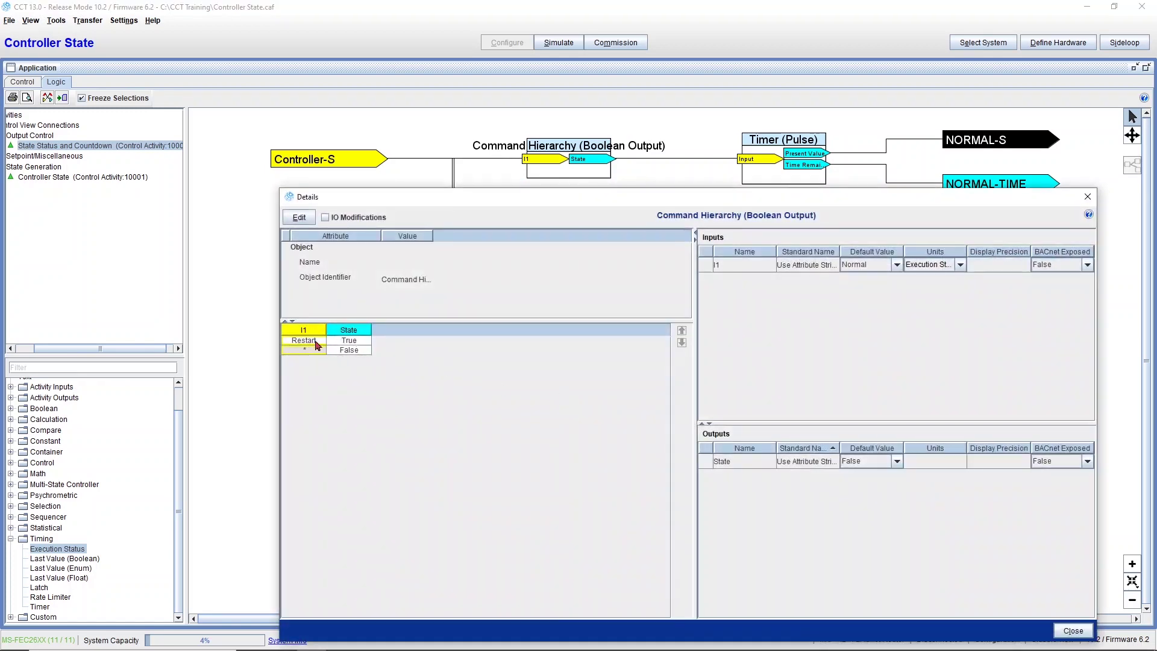
{"action": "double_click", "coordinate": [290, 197]}
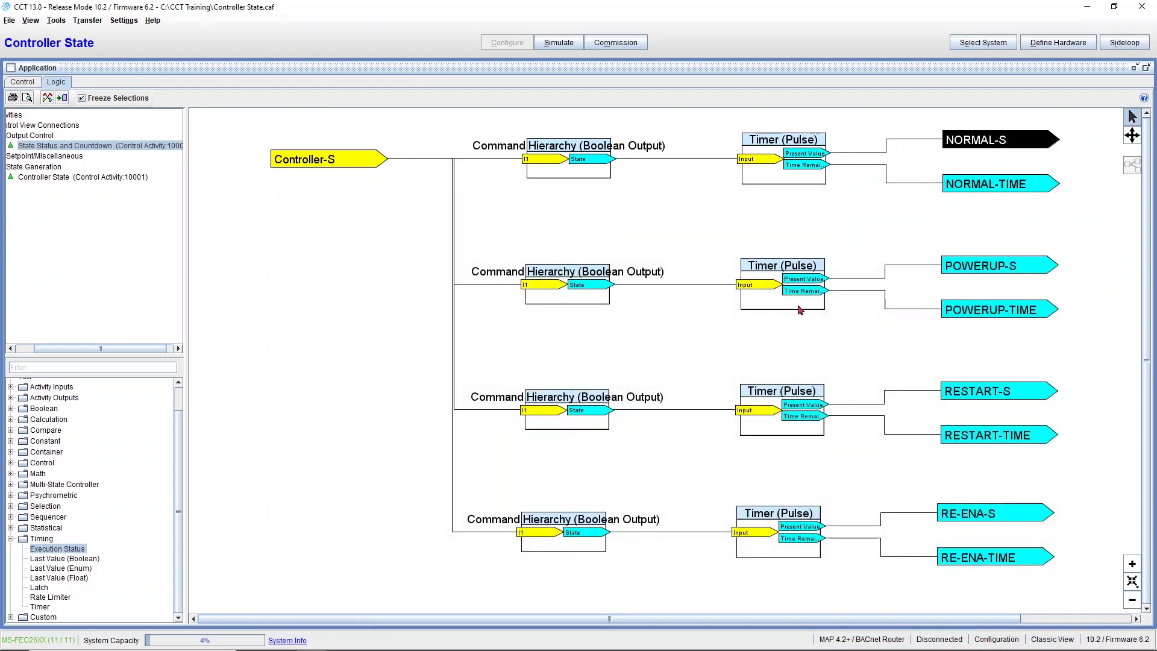
View the NORMAL-S output's details, then close them.
{"action": "double_click", "coordinate": [989, 142]}
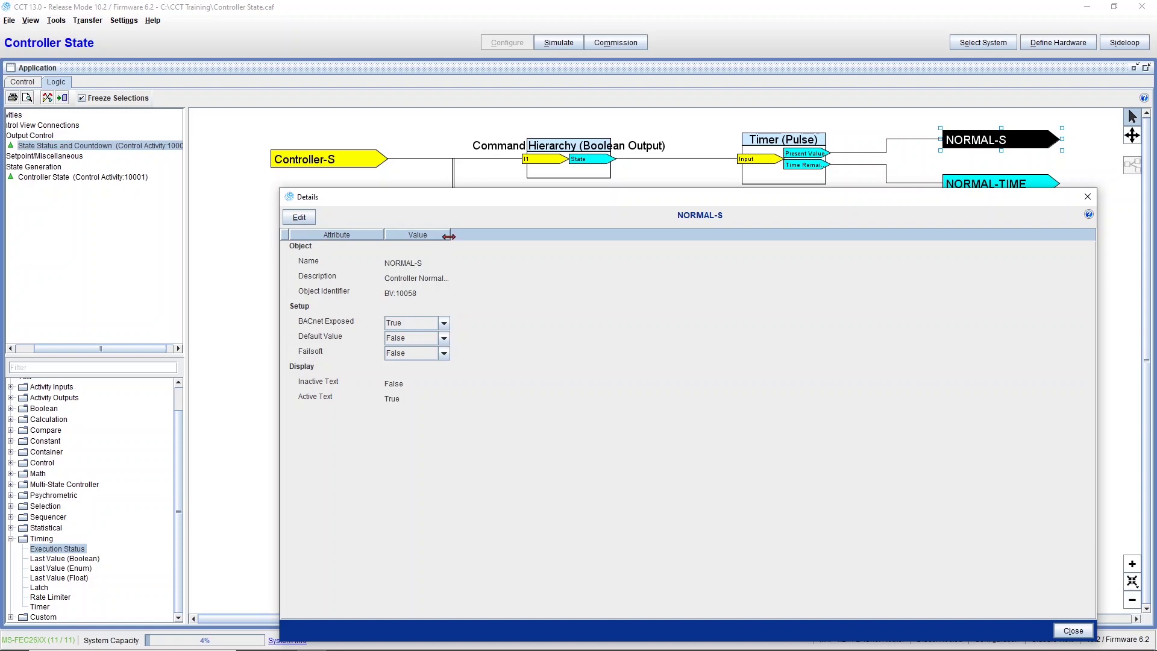
{"action": "double_click", "coordinate": [289, 199]}
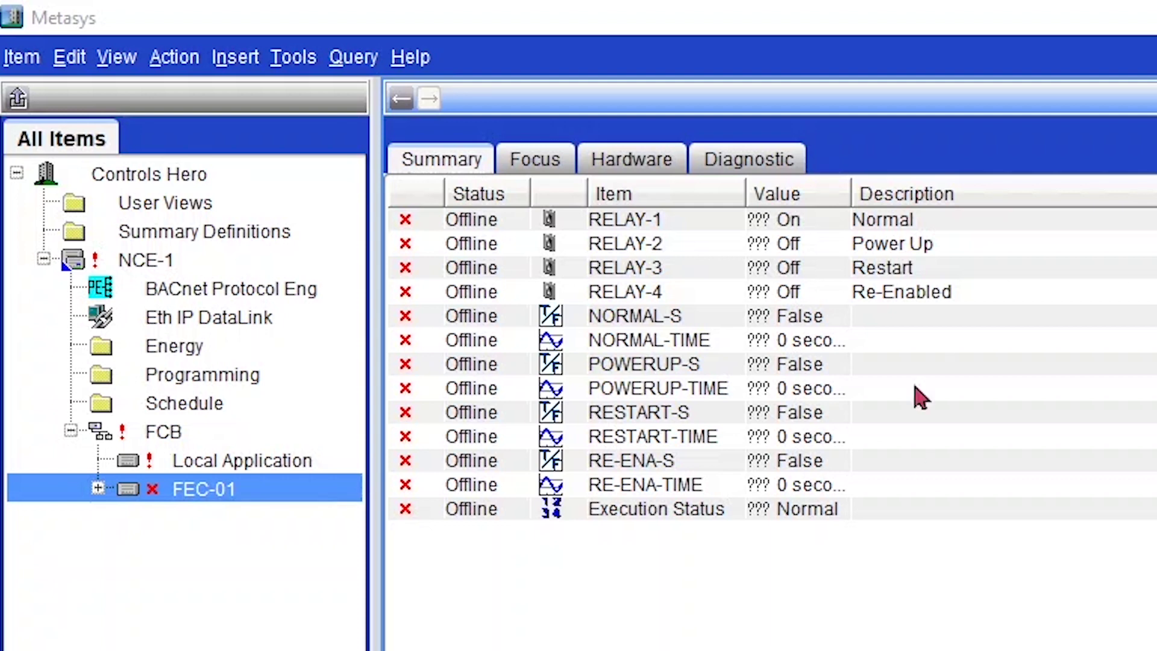
Widen the Value column so FEC-01's point values read in full.
{"action": "left_click_drag", "start_coordinate": [851, 192], "coordinate": [885, 206]}
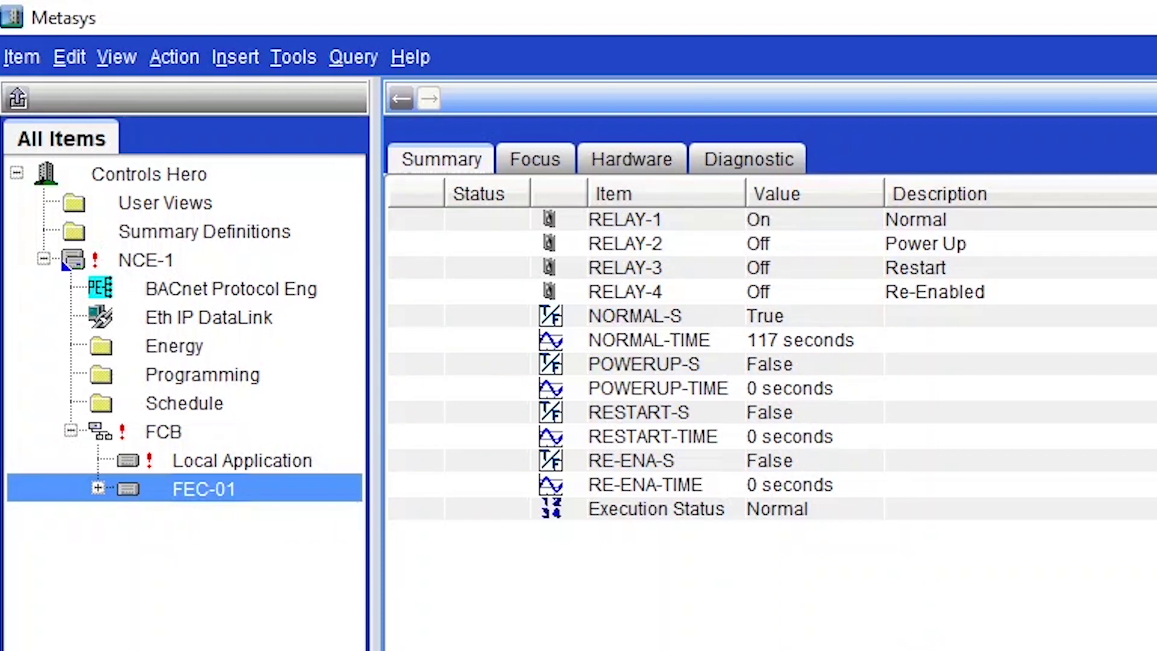
Check NORMAL-S True with its NORMAL-TIME countdown, and POWERUP-S False with POWERUP-TIME 0 seconds.
{"action": "left_click", "coordinate": [815, 320]}
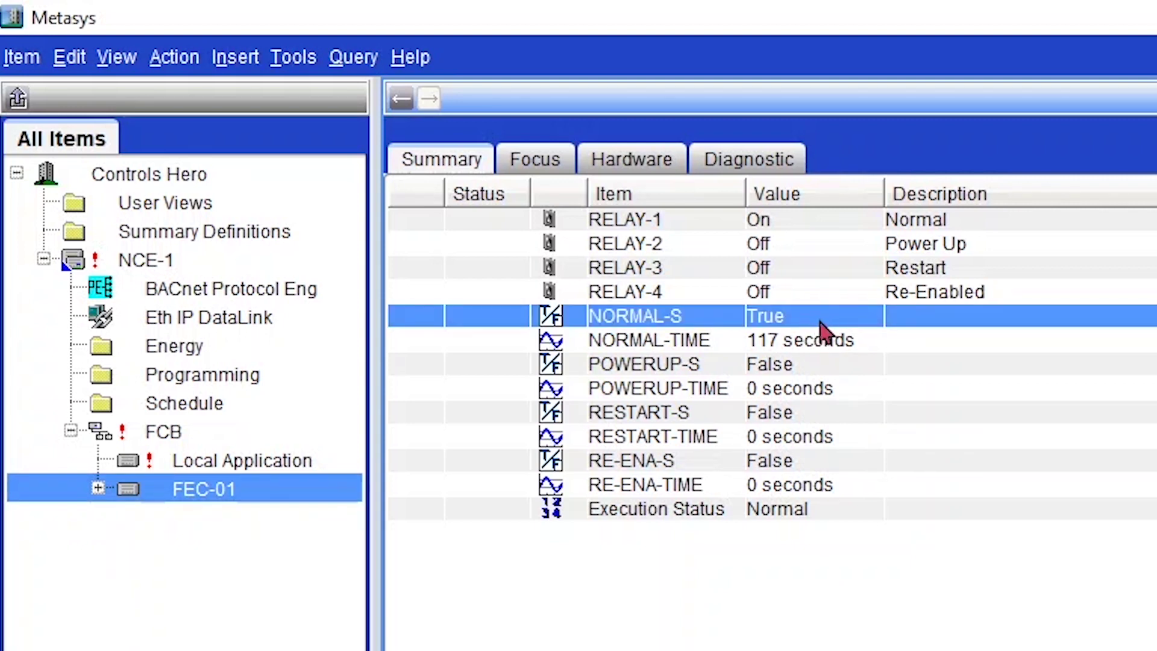
{"action": "left_click", "coordinate": [838, 348]}
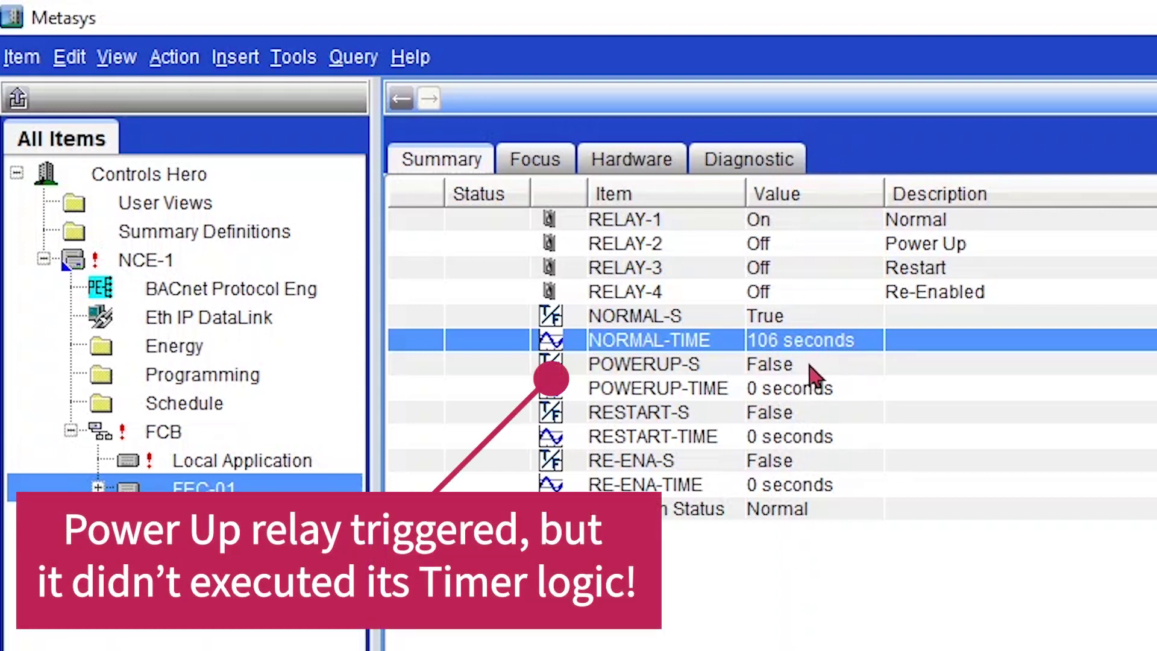
{"action": "left_click", "coordinate": [809, 369]}
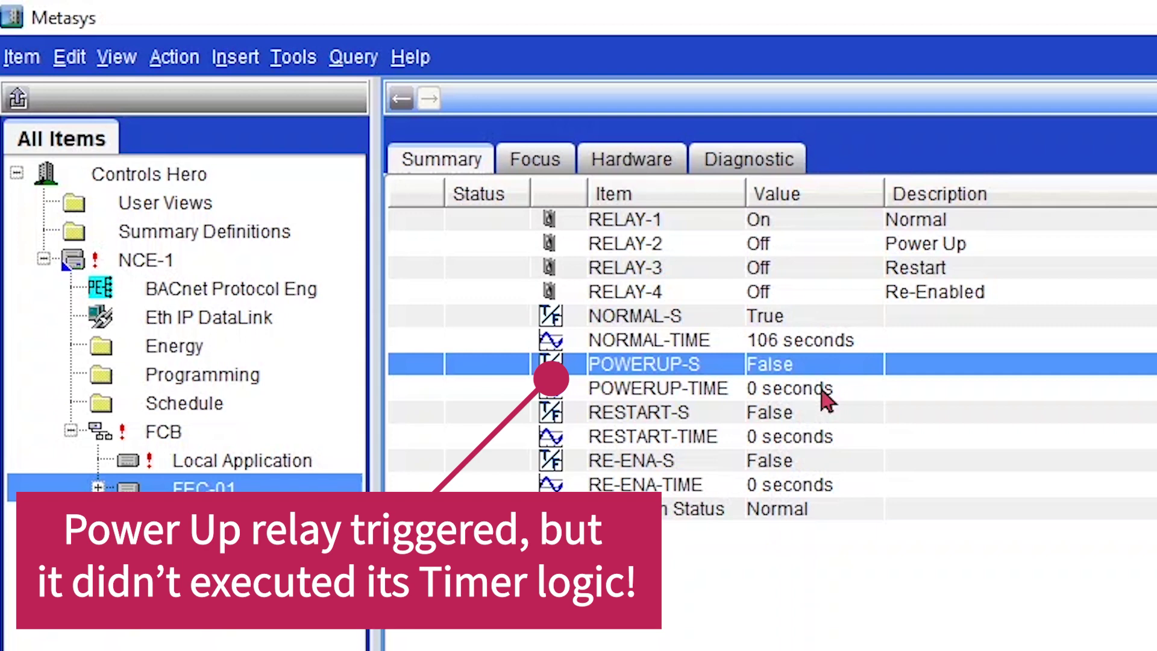
{"action": "left_click", "coordinate": [821, 390]}
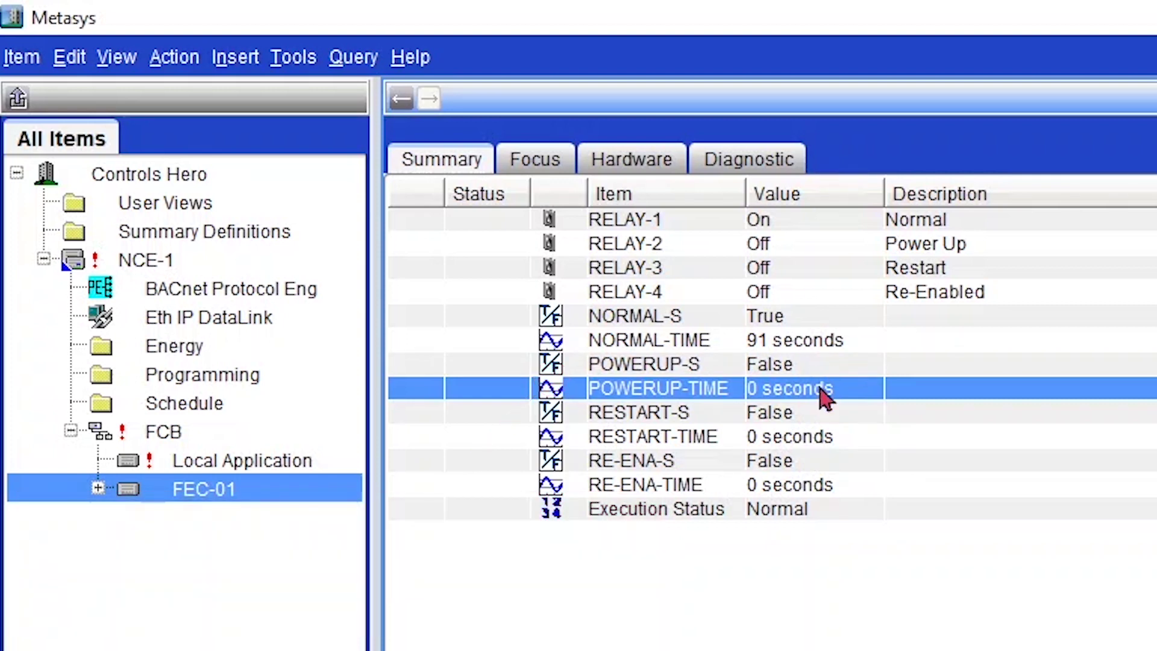
{"action": "left_click", "coordinate": [817, 320]}
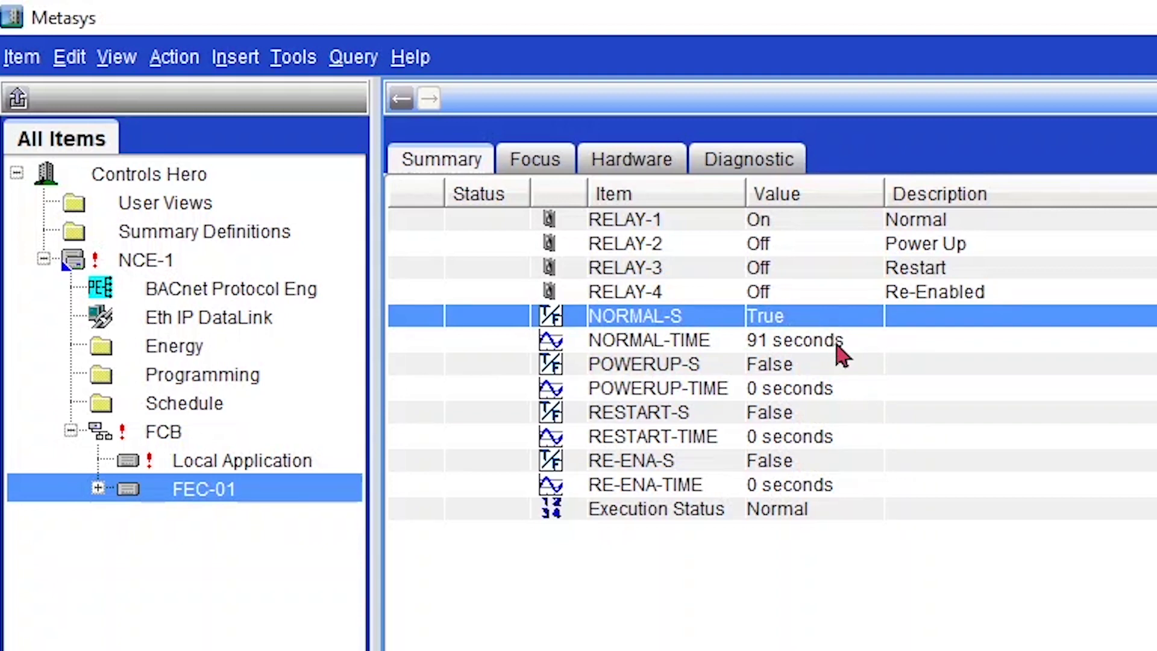
{"action": "left_click", "coordinate": [836, 346]}
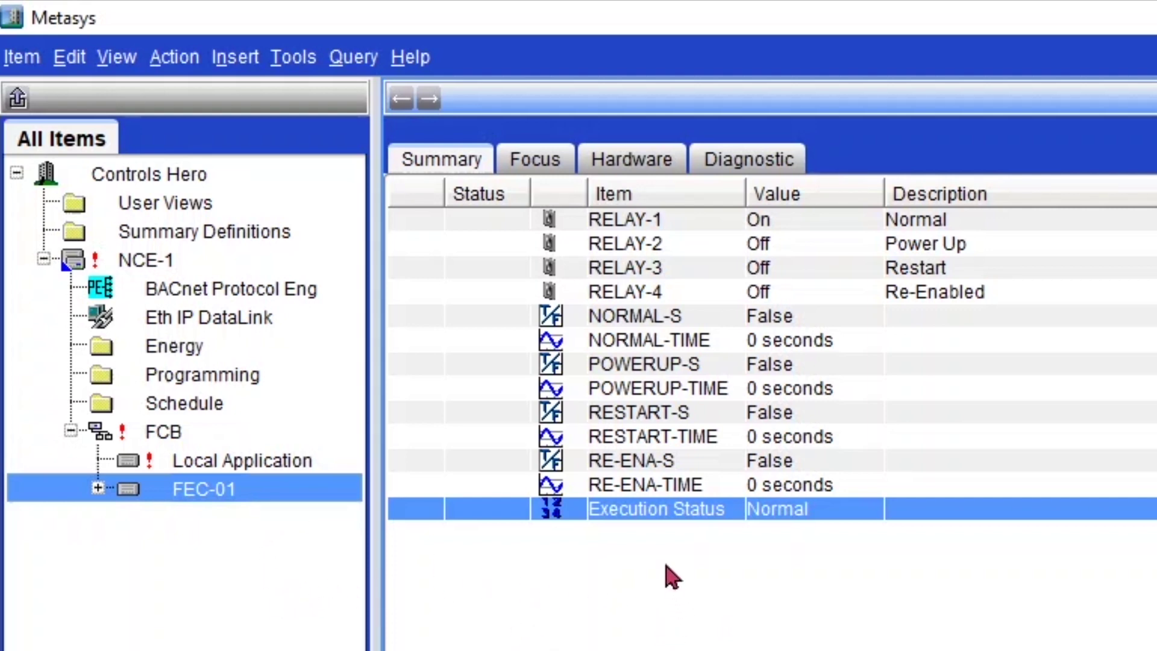
Confirm RESTART-S False, RESTART-TIME 0 seconds, and Execution Status Normal.
{"action": "left_click", "coordinate": [743, 414]}
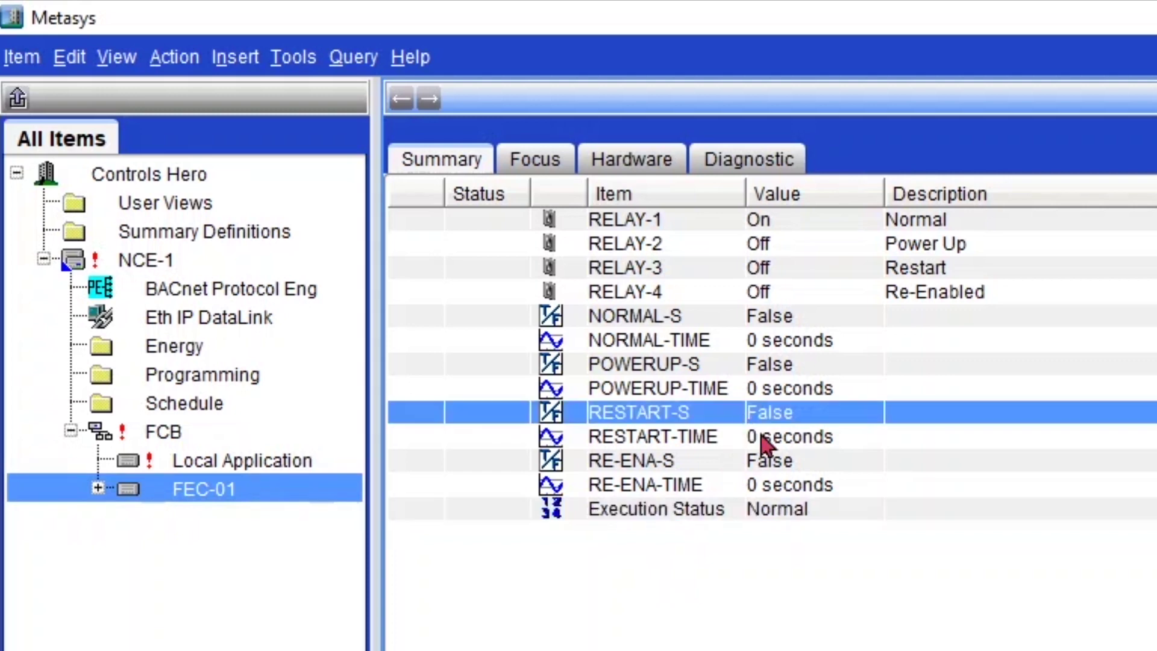
{"action": "left_click", "coordinate": [769, 437]}
{"action": "left_click", "coordinate": [790, 417]}
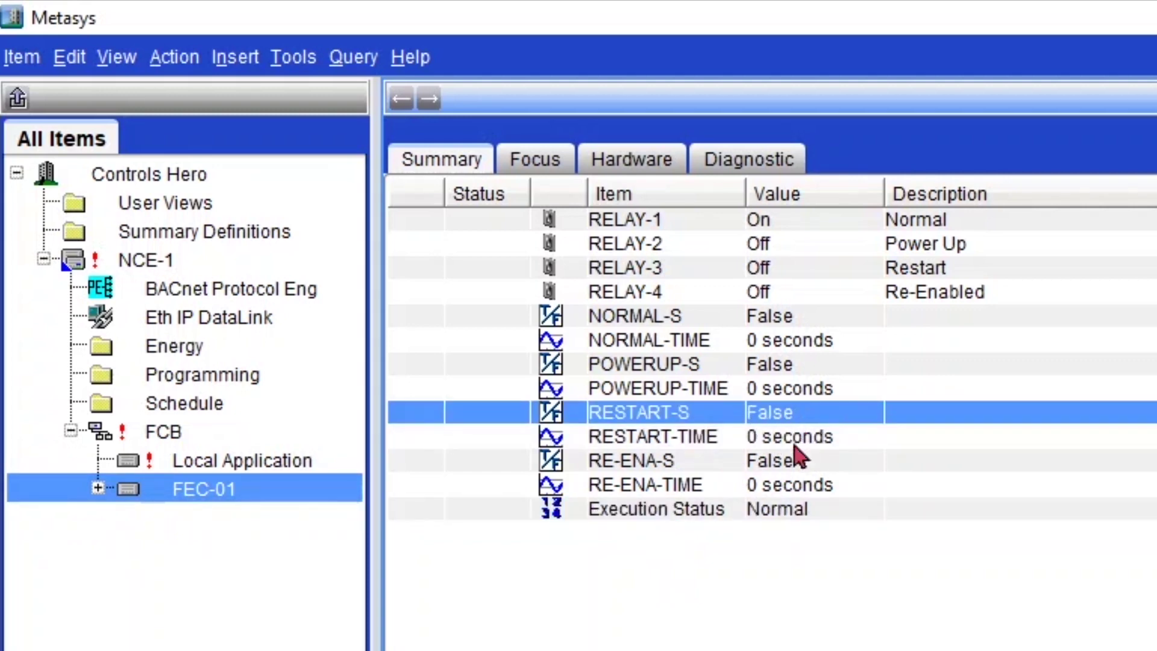
{"action": "left_click", "coordinate": [808, 516]}
Send the Reset Field Device command to FEC-01.
{"action": "right_click", "coordinate": [216, 492]}
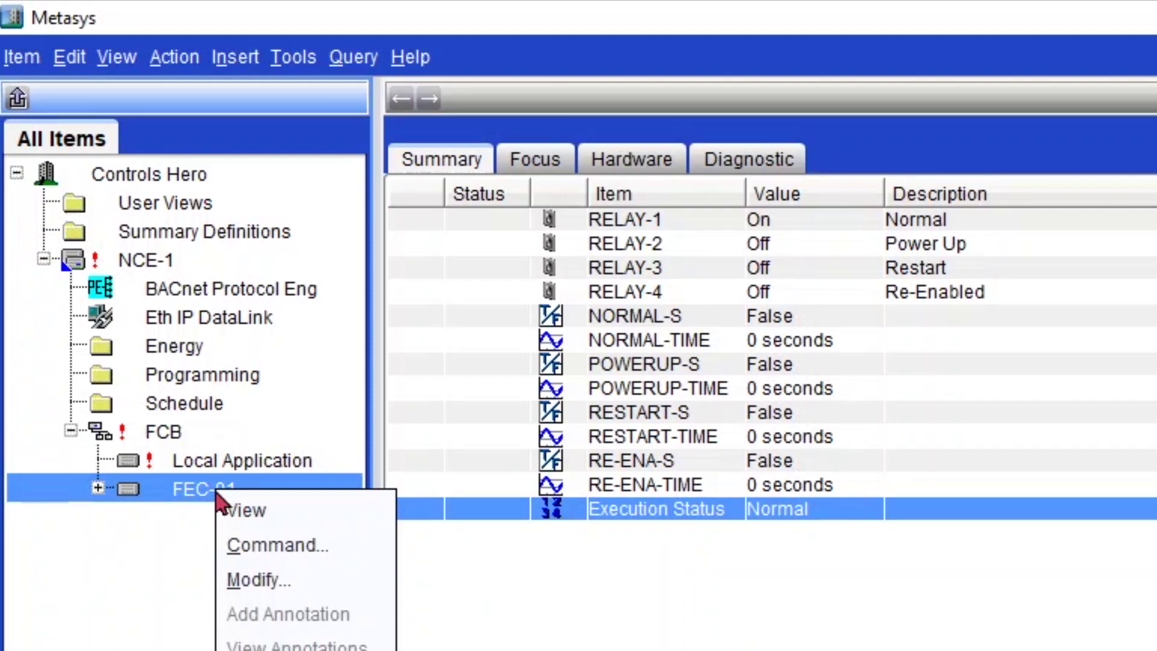
{"action": "left_click", "coordinate": [325, 546]}
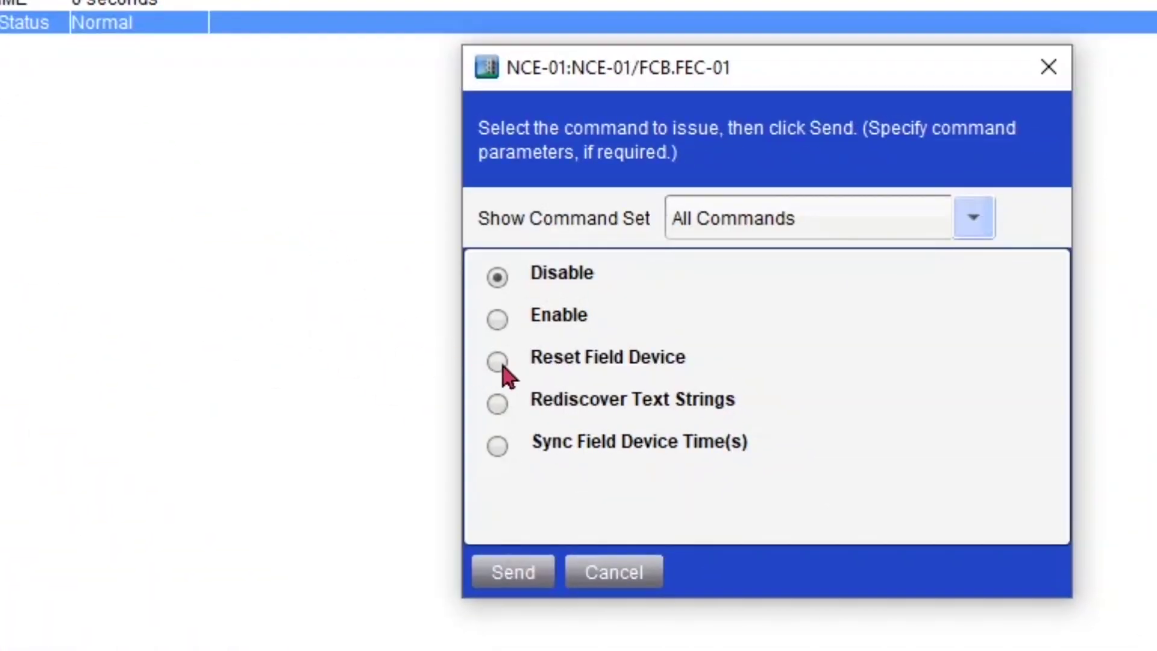
{"action": "left_click", "coordinate": [498, 362]}
{"action": "left_click", "coordinate": [527, 575]}
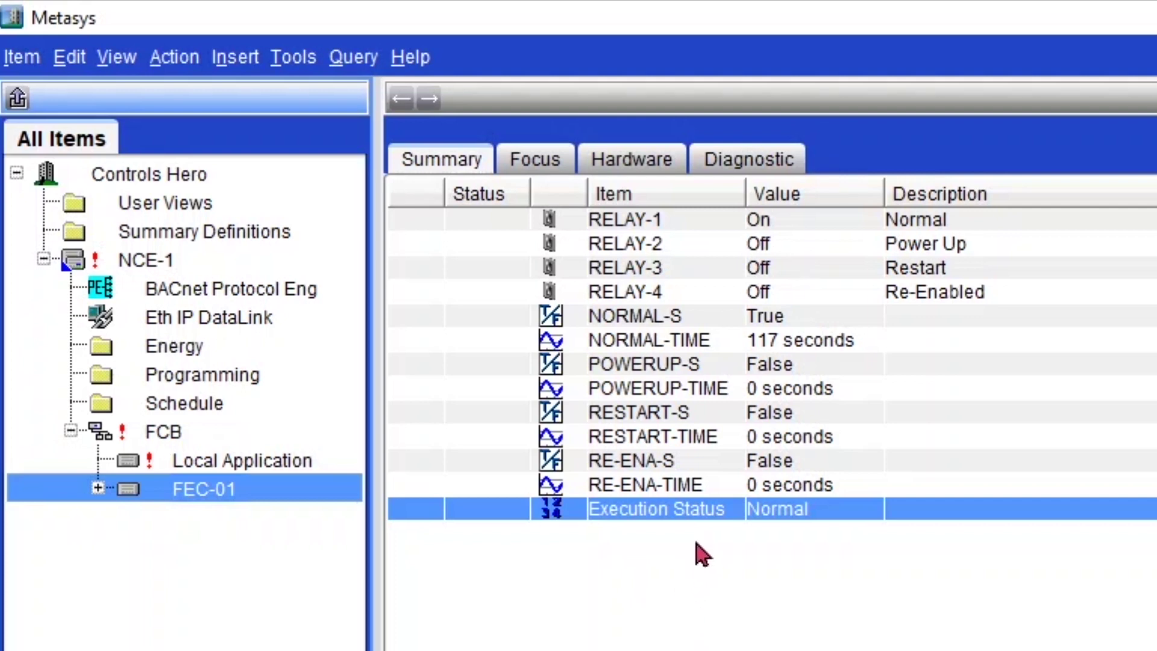
Confirm NORMAL-S True with NORMAL-TIME counting down and RESTART-S still False.
{"action": "left_click", "coordinate": [821, 319]}
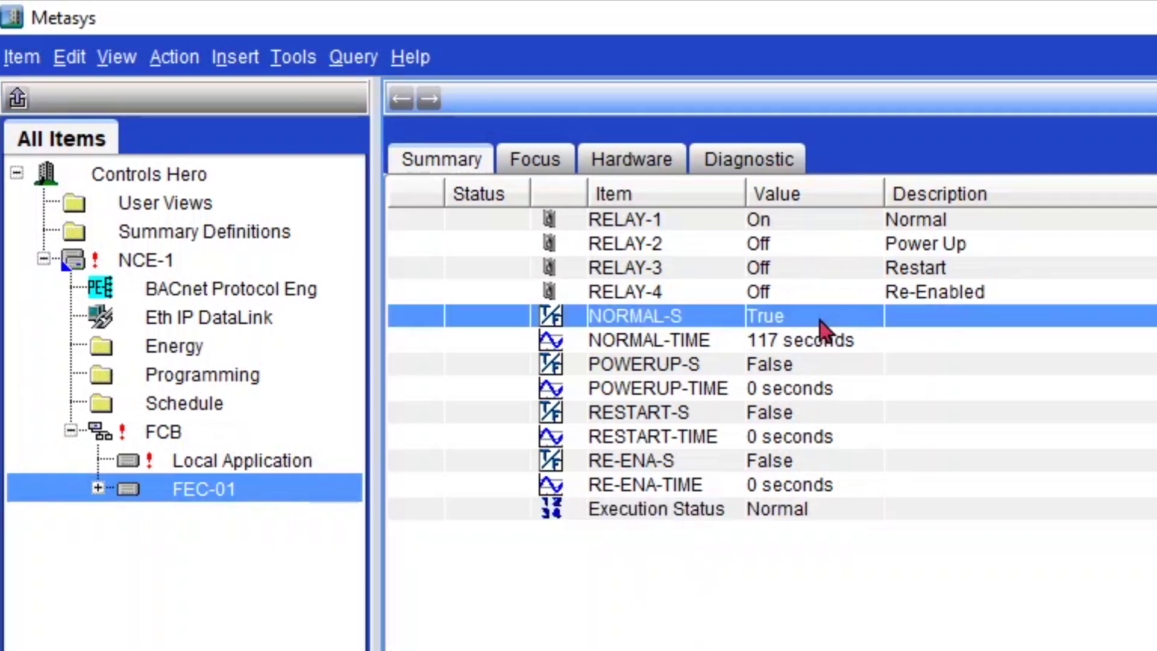
{"action": "left_click", "coordinate": [857, 348]}
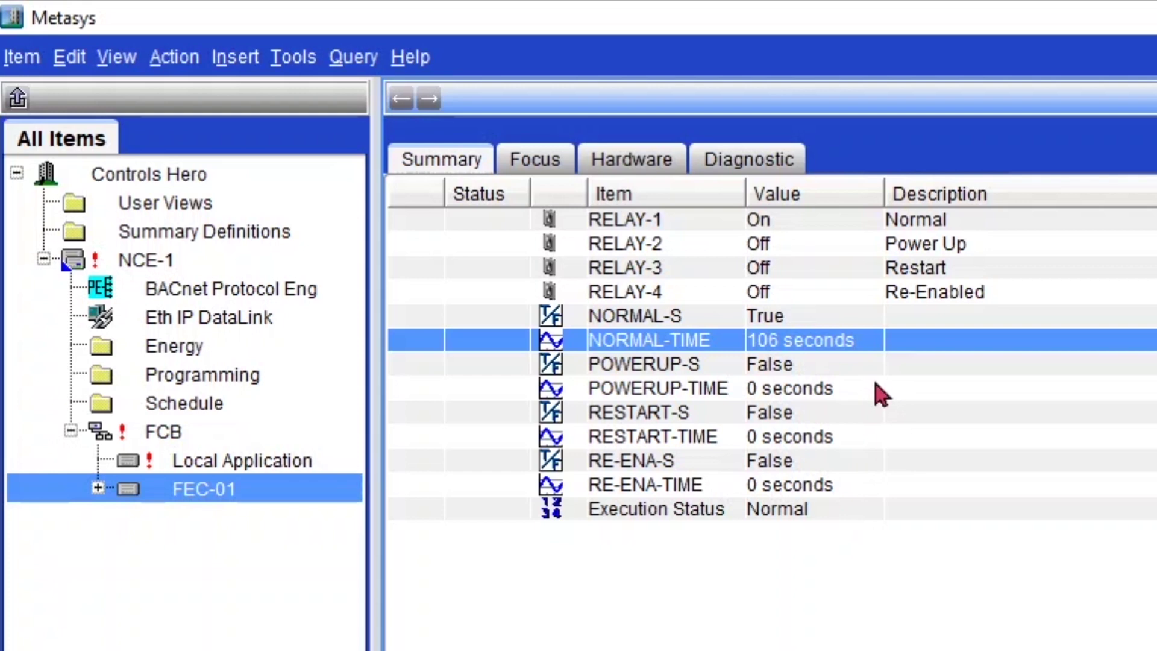
{"action": "left_click", "coordinate": [823, 420]}
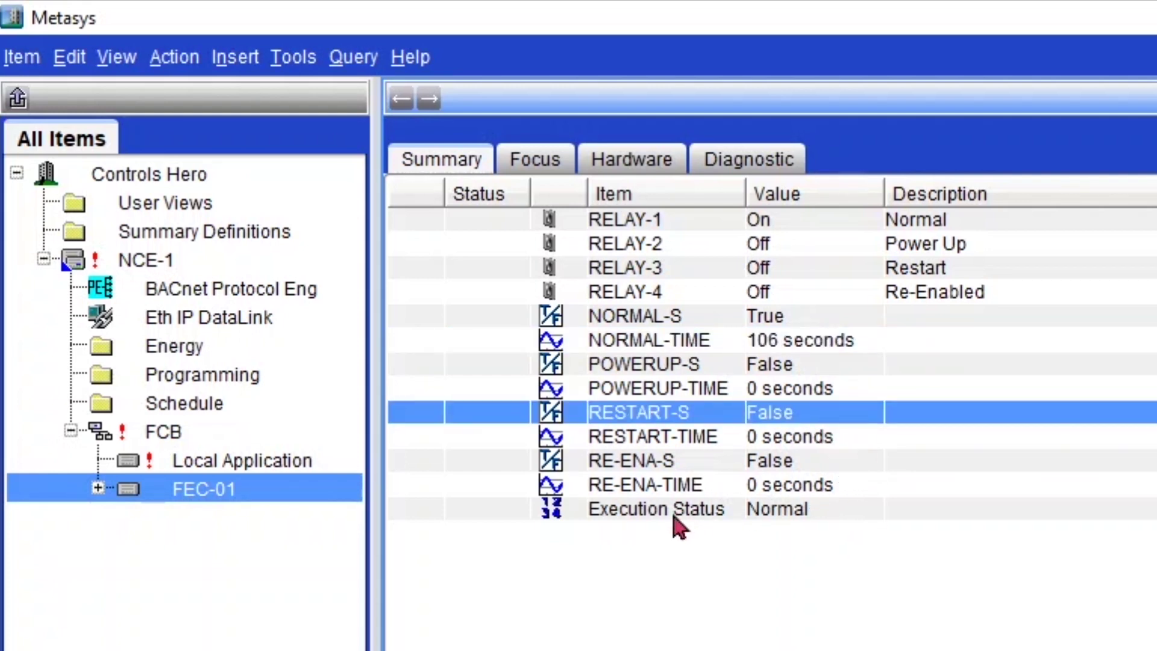
{"action": "left_click", "coordinate": [721, 513]}
View the Execution Status point's details, then go back to FEC-01's point summary.
{"action": "right_click", "coordinate": [797, 517]}
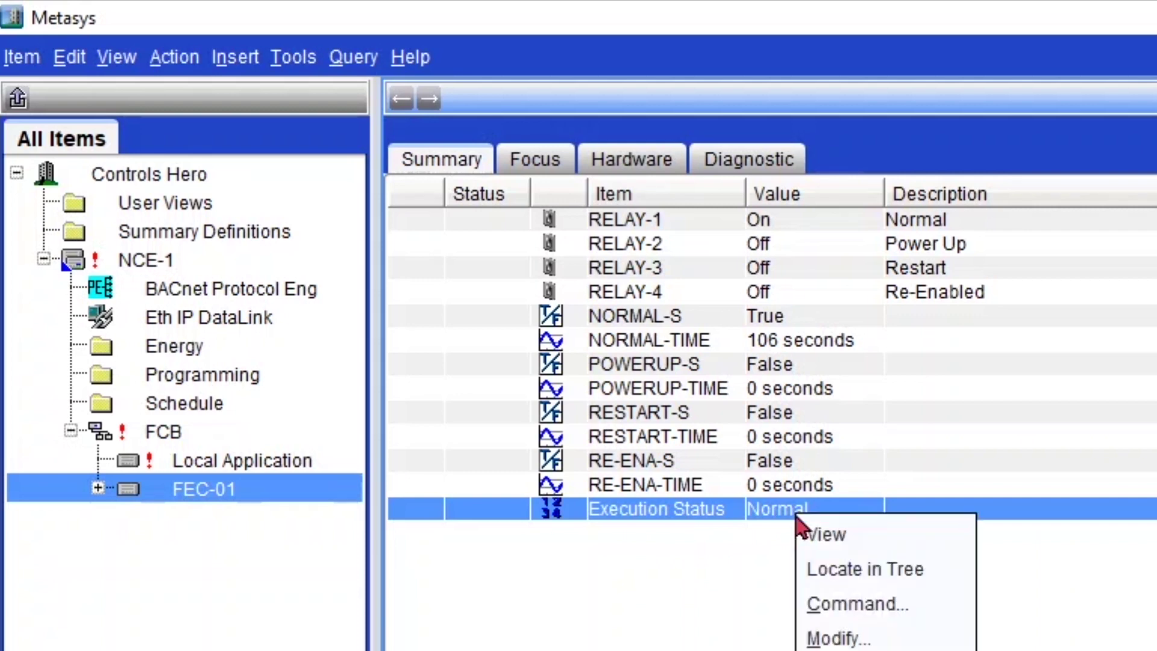
{"action": "left_click", "coordinate": [842, 534]}
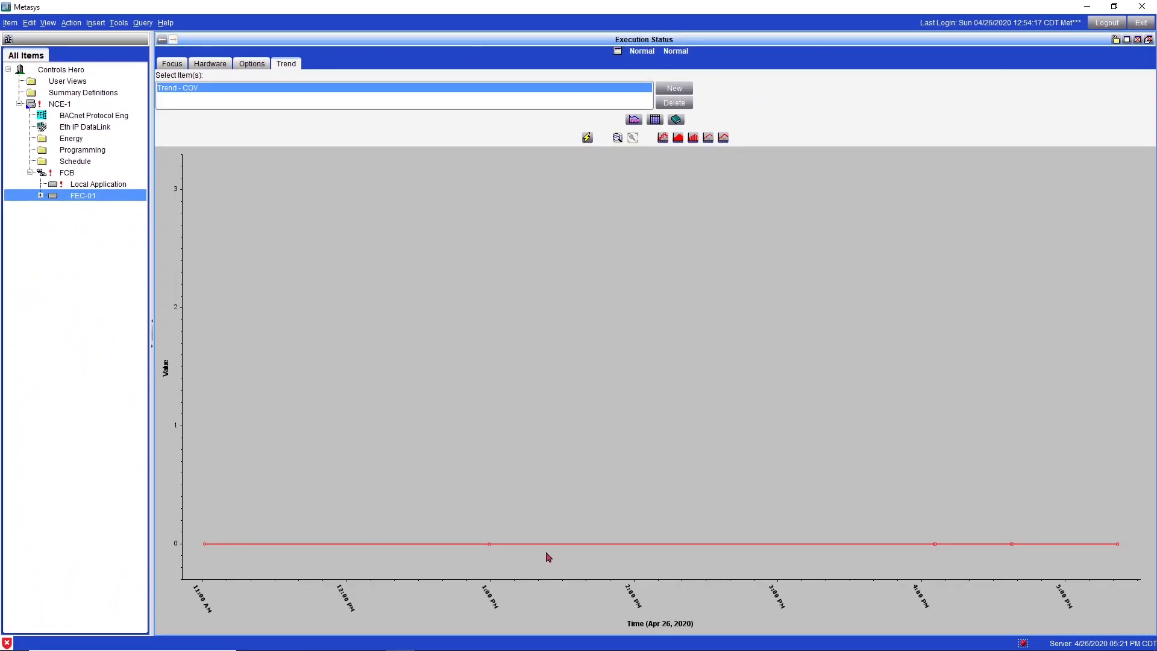
{"action": "key", "text": "alt+Left"}
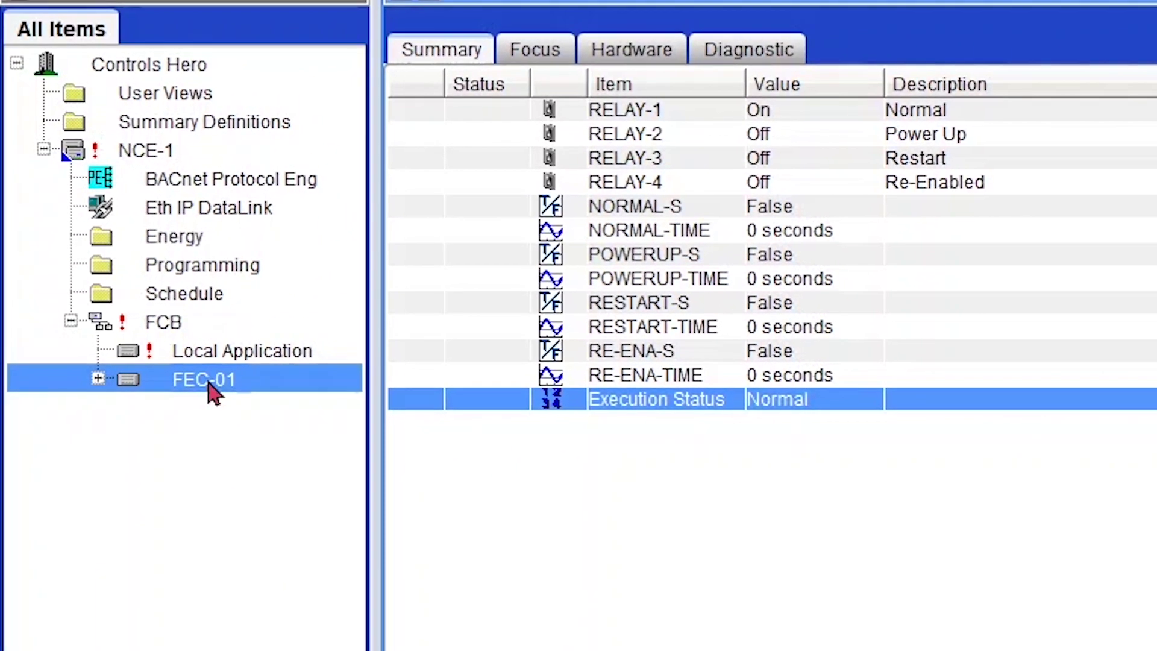
Send FEC-01 a Disable command.
{"action": "right_click", "coordinate": [211, 388]}
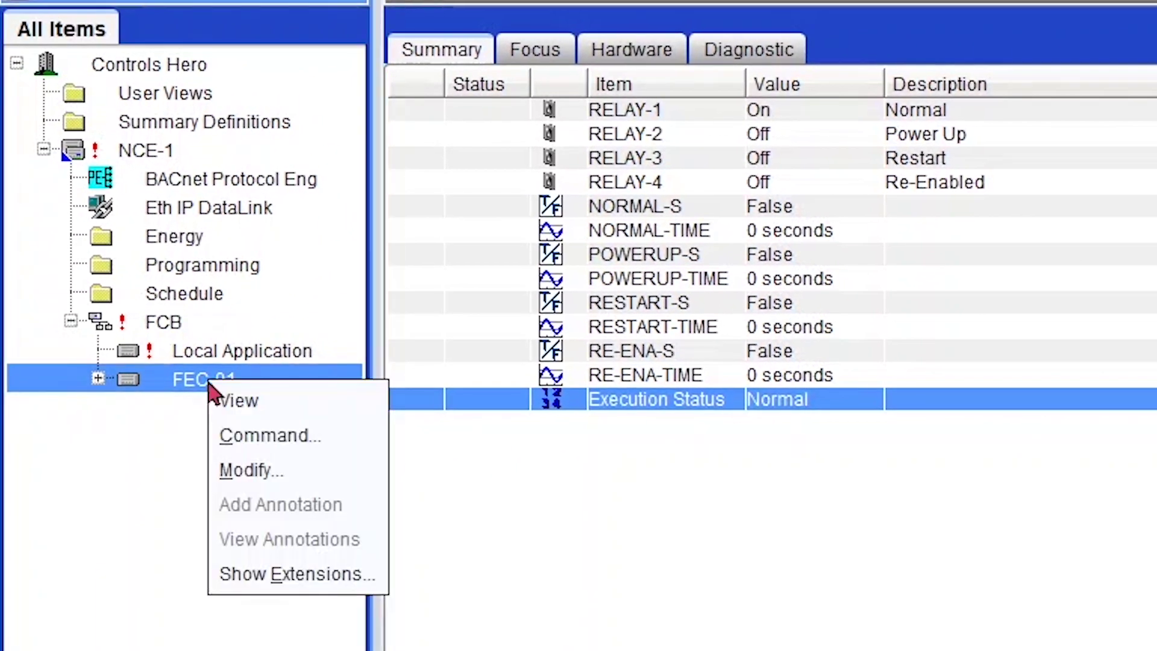
{"action": "left_click", "coordinate": [312, 446]}
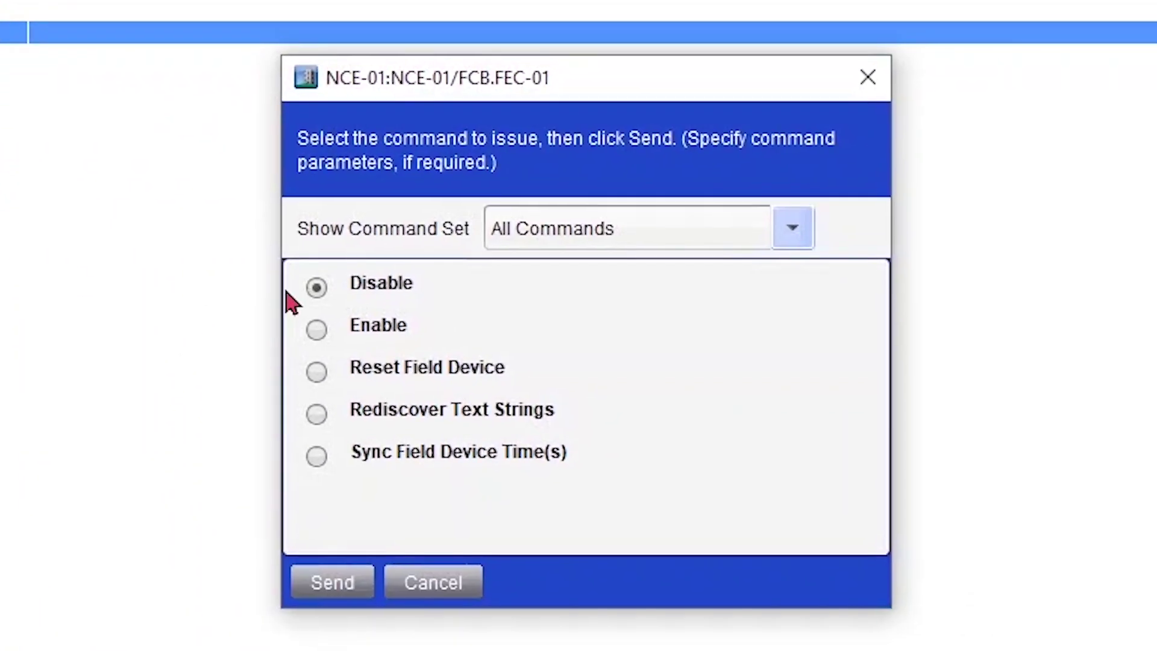
{"action": "left_click", "coordinate": [317, 287]}
{"action": "left_click", "coordinate": [337, 586]}
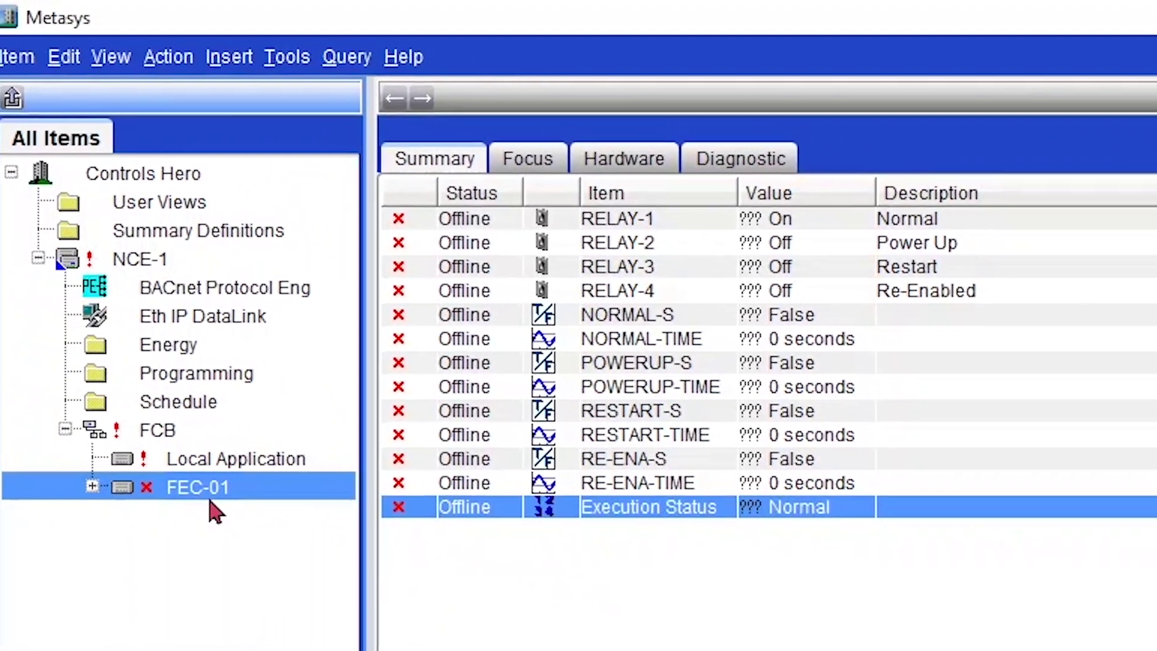
Send FEC-01 an Enable command to bring it back online.
{"action": "right_click", "coordinate": [208, 499]}
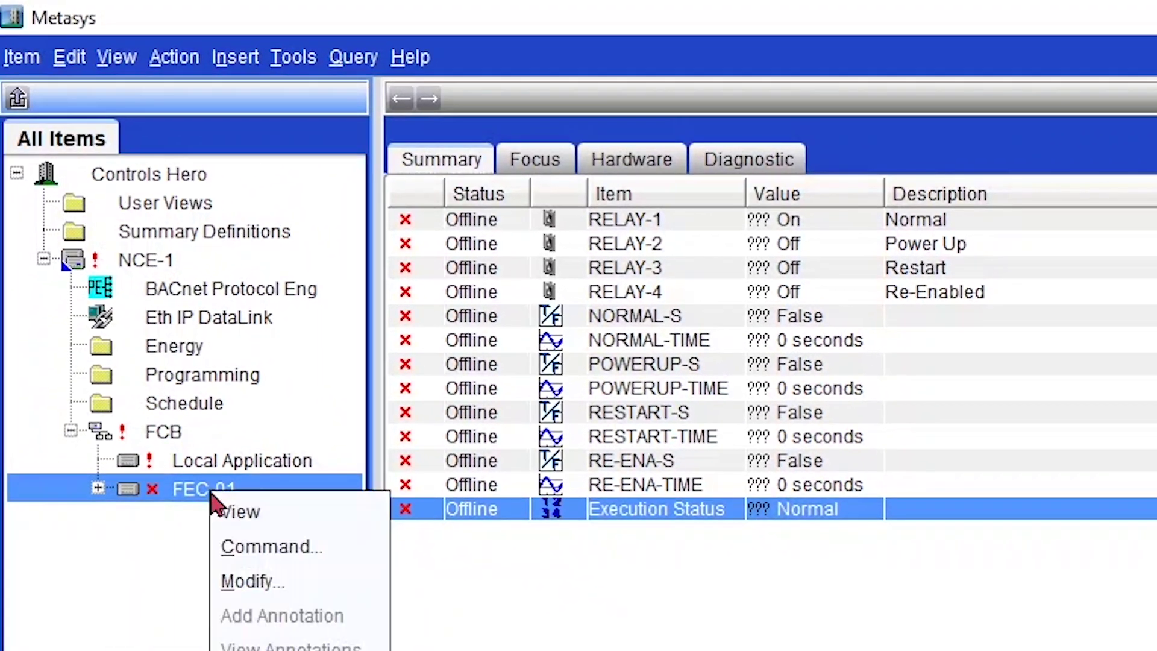
{"action": "left_click", "coordinate": [295, 546]}
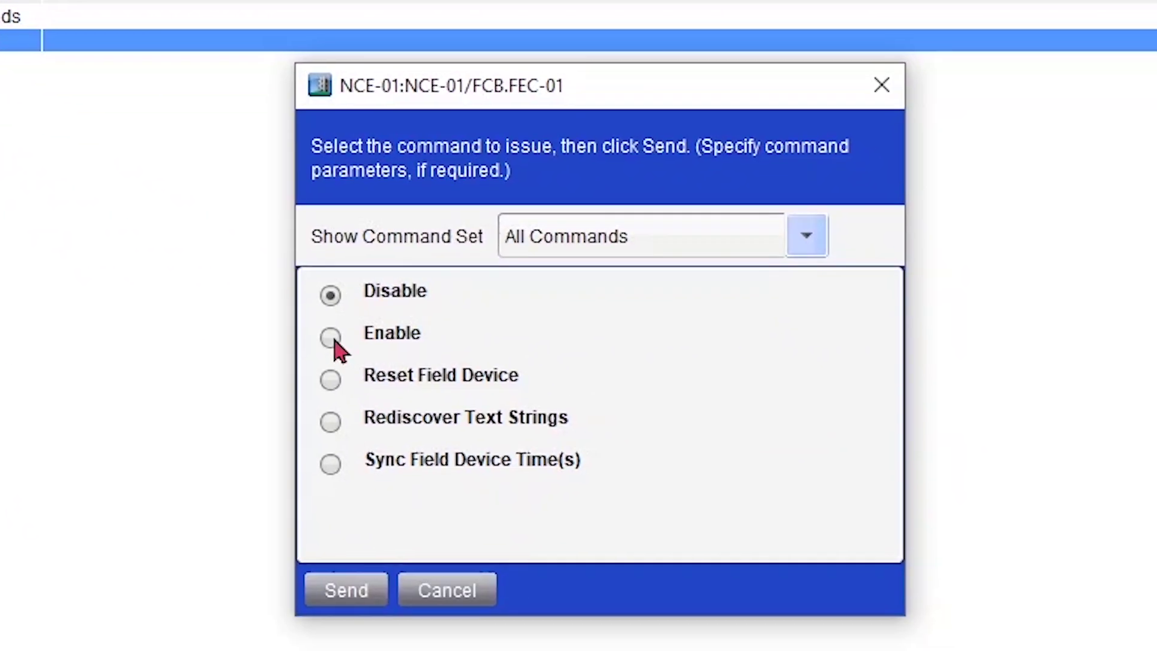
{"action": "left_click", "coordinate": [333, 335]}
{"action": "left_click", "coordinate": [364, 583]}
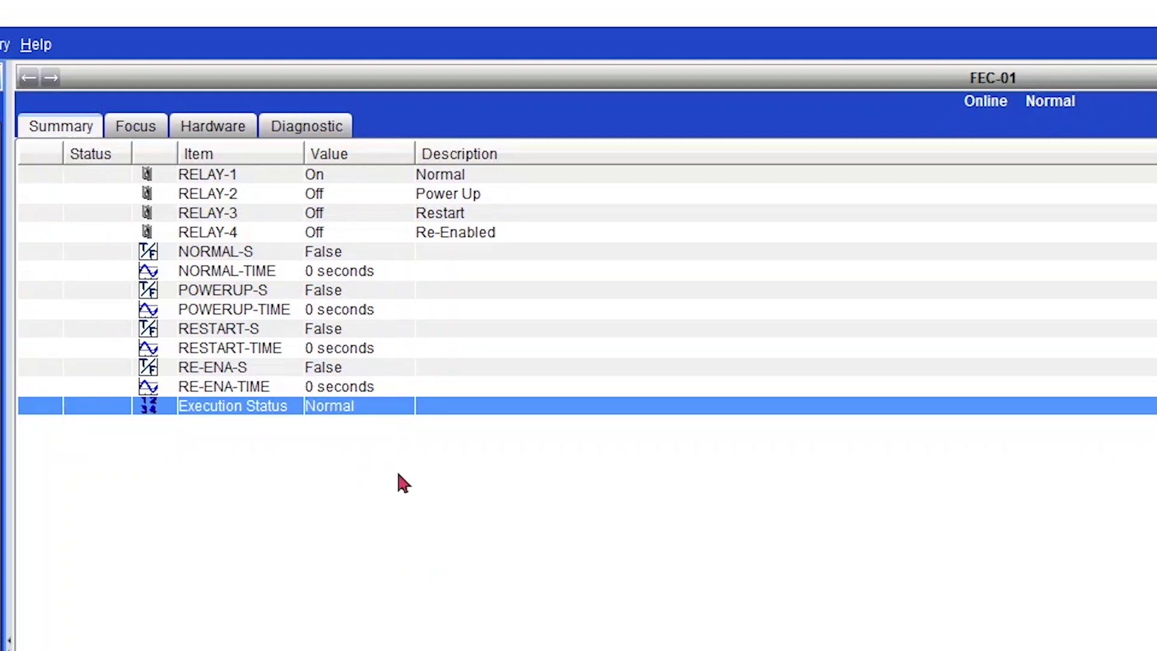
Look over FEC-01's point values, ending on the Execution Status point.
{"action": "left_click", "coordinate": [373, 329]}
{"action": "left_click", "coordinate": [392, 270]}
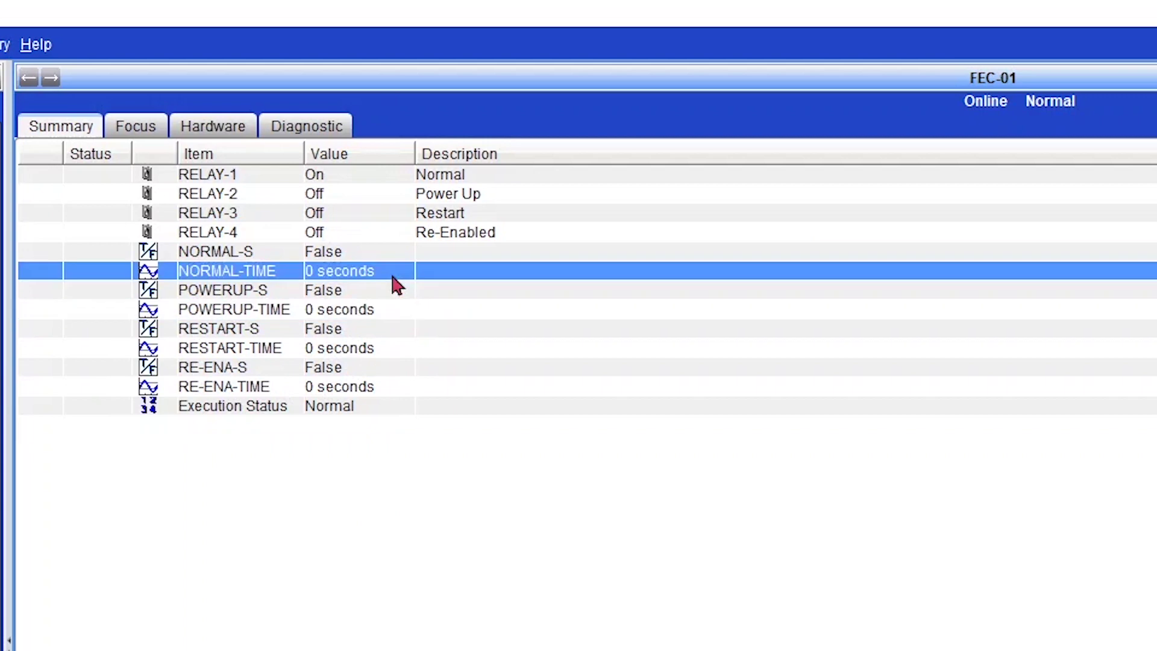
{"action": "left_click", "coordinate": [400, 290]}
{"action": "left_click", "coordinate": [406, 386]}
{"action": "left_click", "coordinate": [406, 405]}
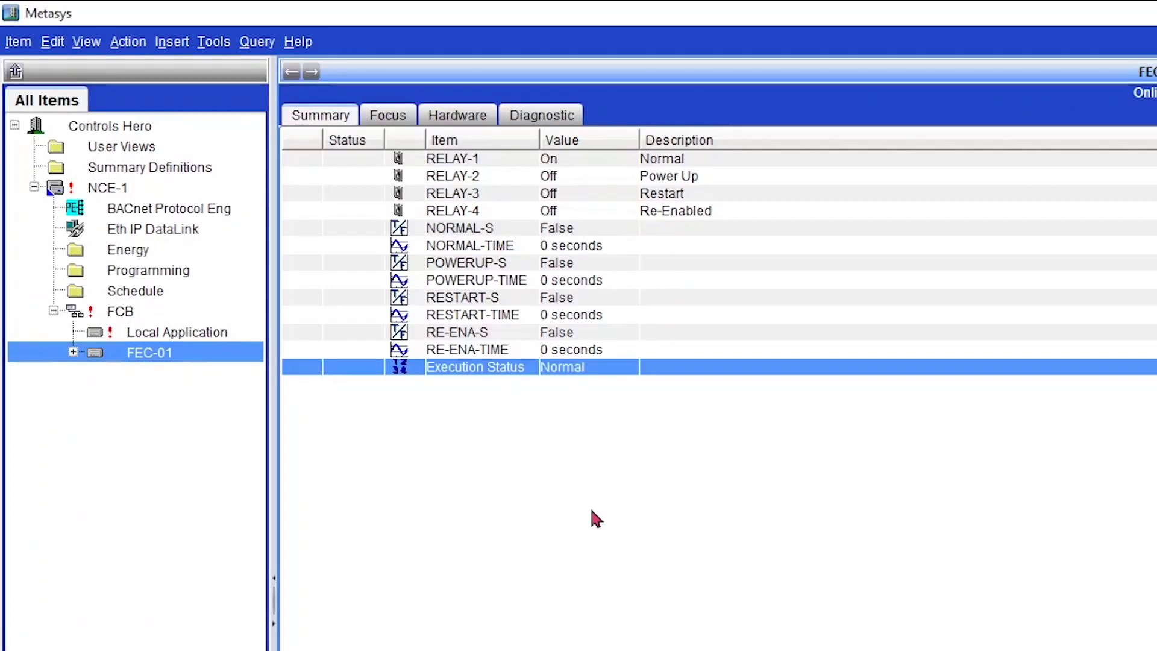
Open the Trend Viewer for FEC-01's points RELAY-1 through Execution Status, showing every trend.
{"action": "left_click", "coordinate": [73, 352]}
{"action": "left_click", "coordinate": [172, 371]}
{"action": "left_click", "coordinate": [199, 621], "text": "shift"}
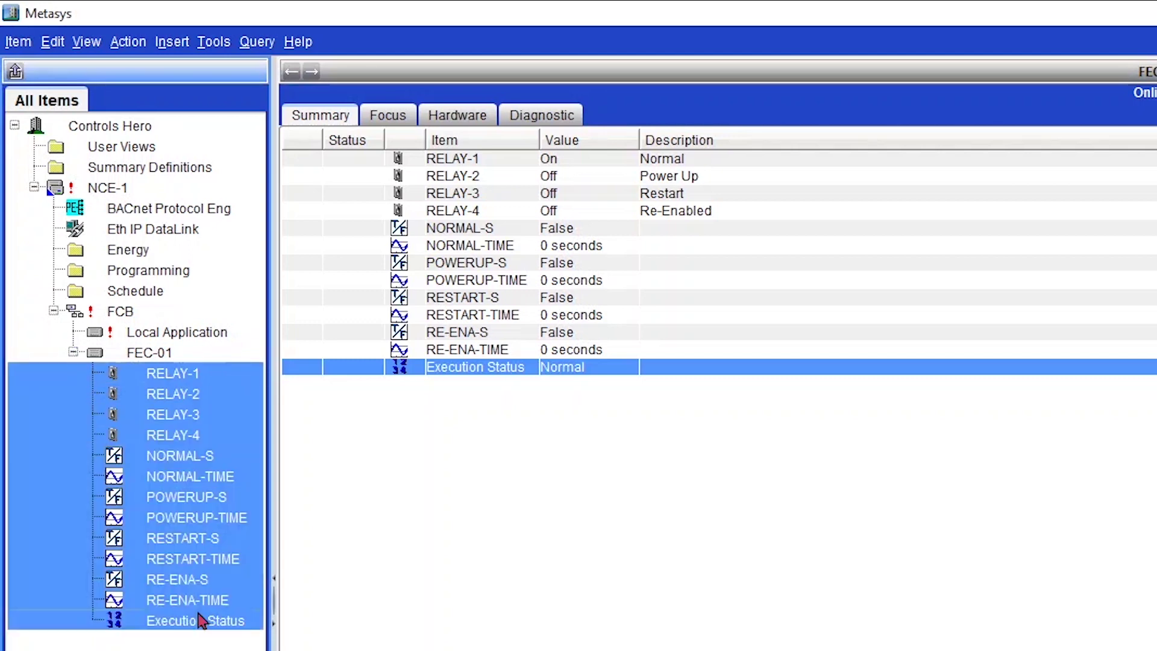
{"action": "left_click", "coordinate": [86, 41]}
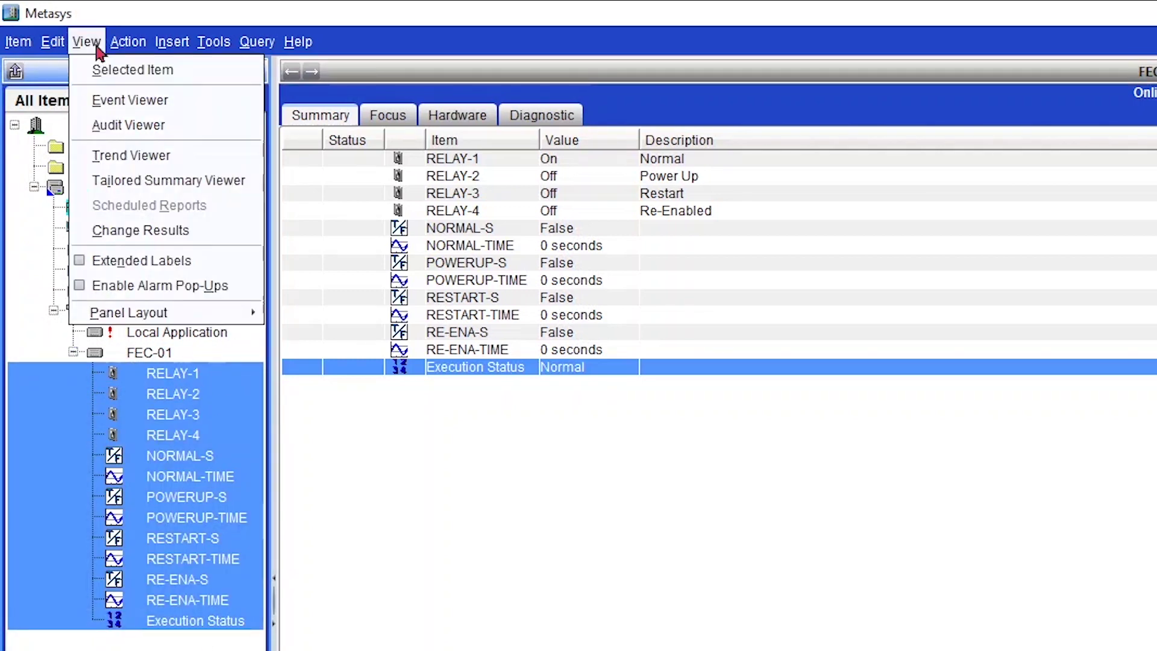
{"action": "left_click", "coordinate": [189, 164]}
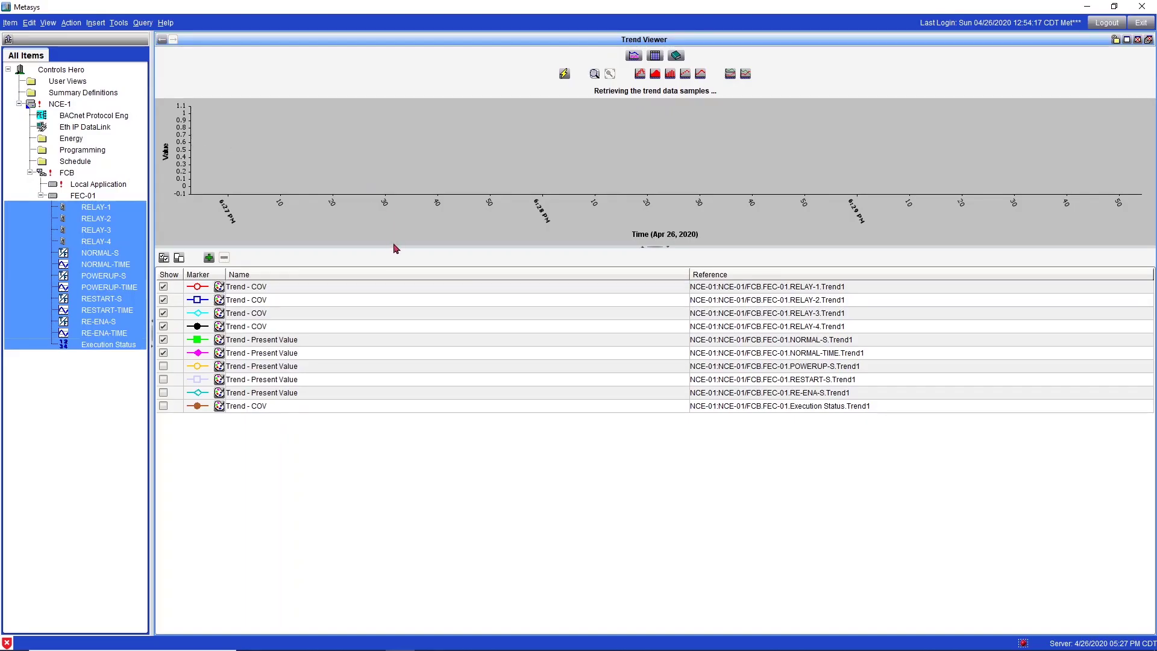
{"action": "left_click_drag", "start_coordinate": [395, 248], "coordinate": [431, 403]}
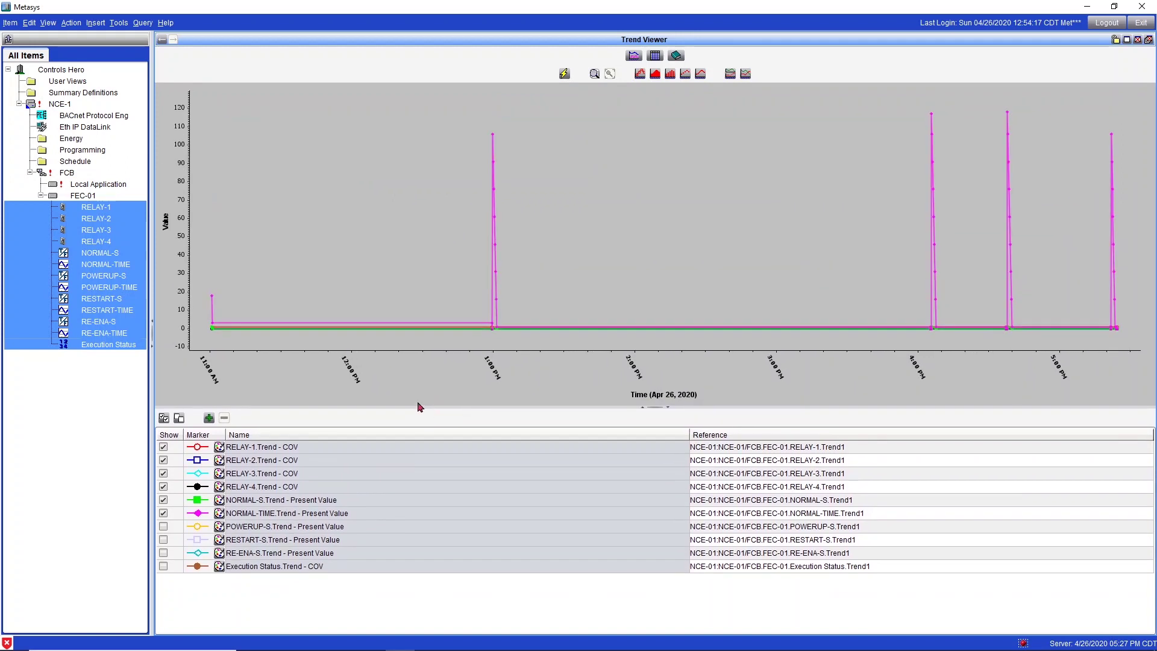
{"action": "left_click", "coordinate": [164, 418]}
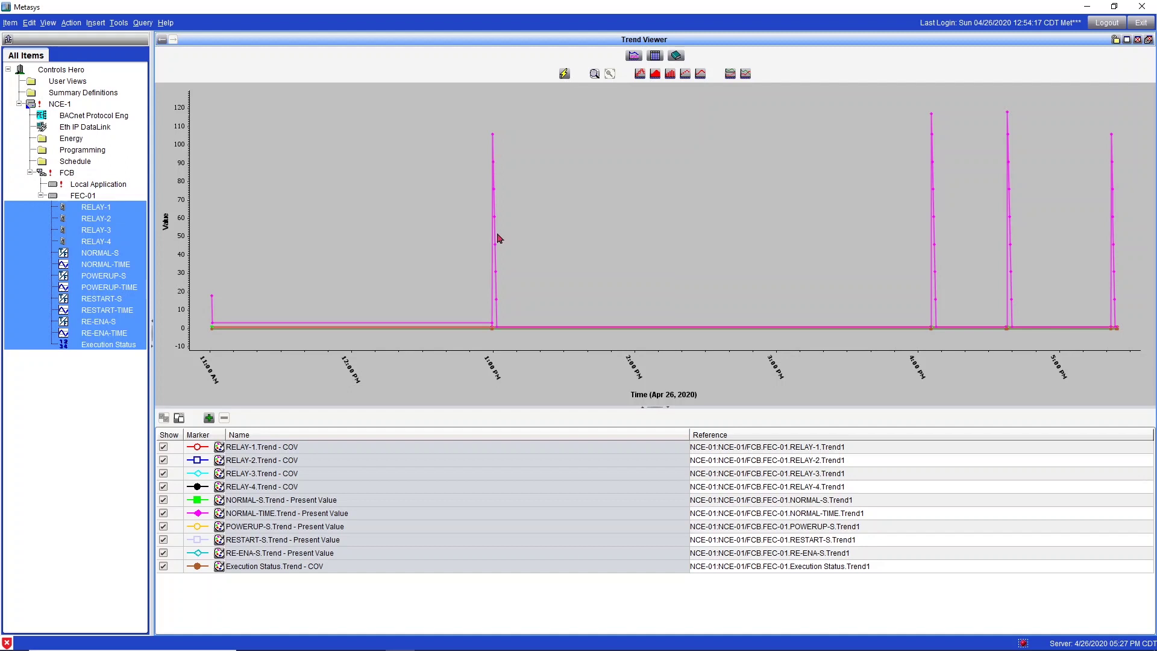
Hide the NORMAL-TIME, NORMAL-S and RELAY-1 trends from the chart.
{"action": "left_click", "coordinate": [300, 514]}
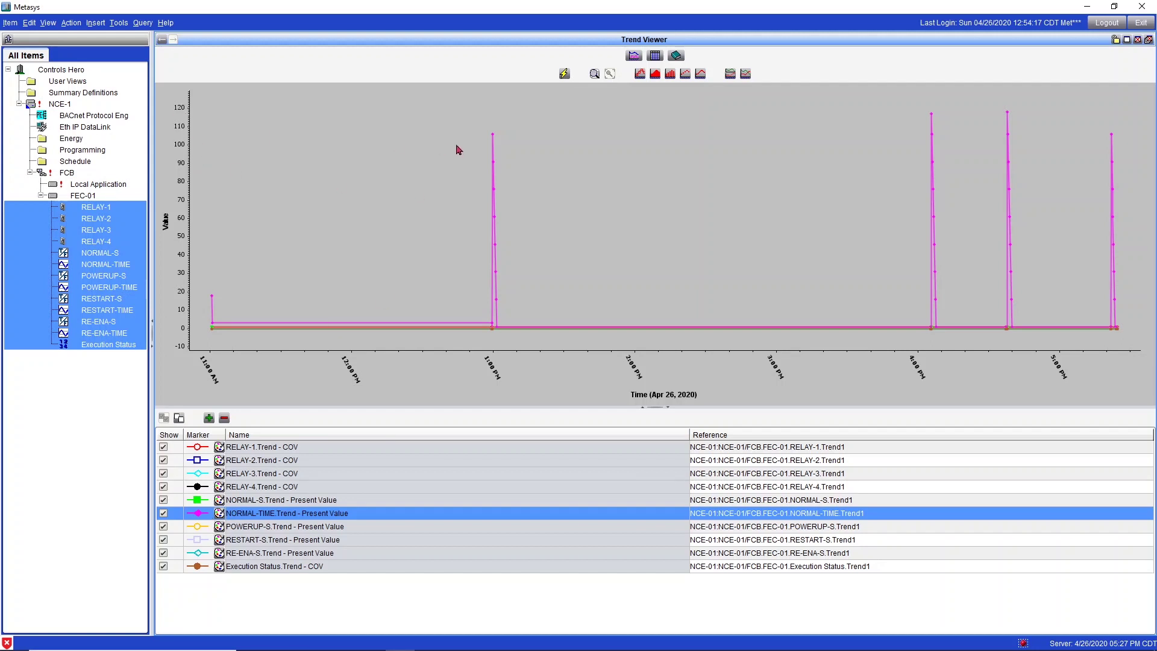
{"action": "left_click", "coordinate": [164, 513]}
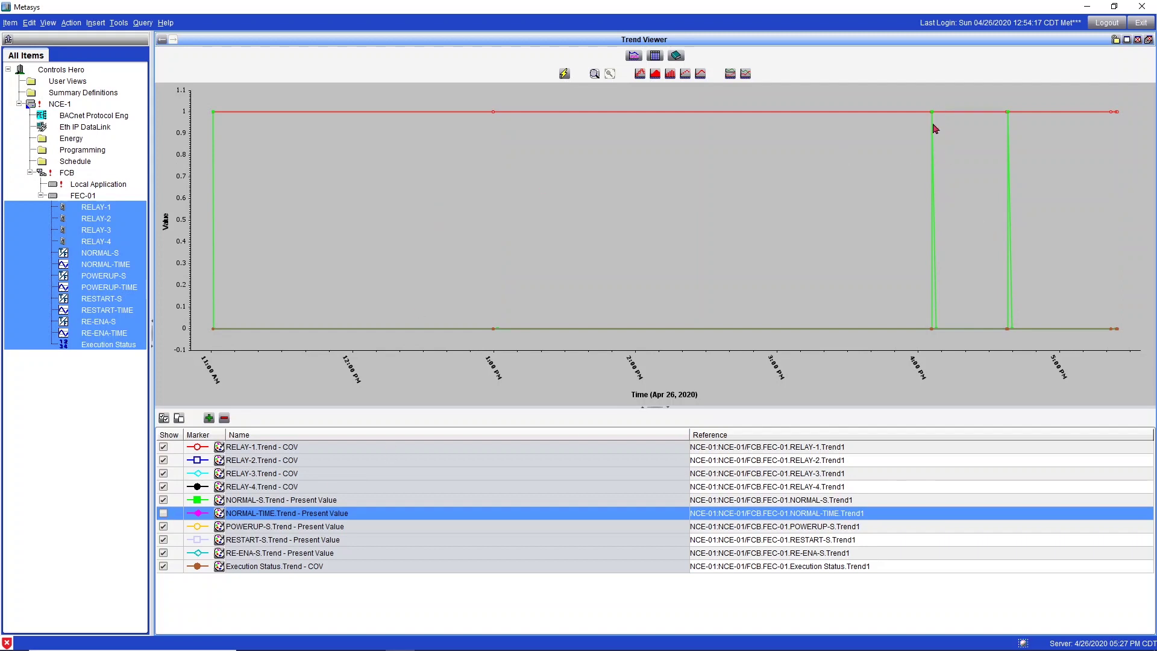
{"action": "left_click", "coordinate": [305, 500]}
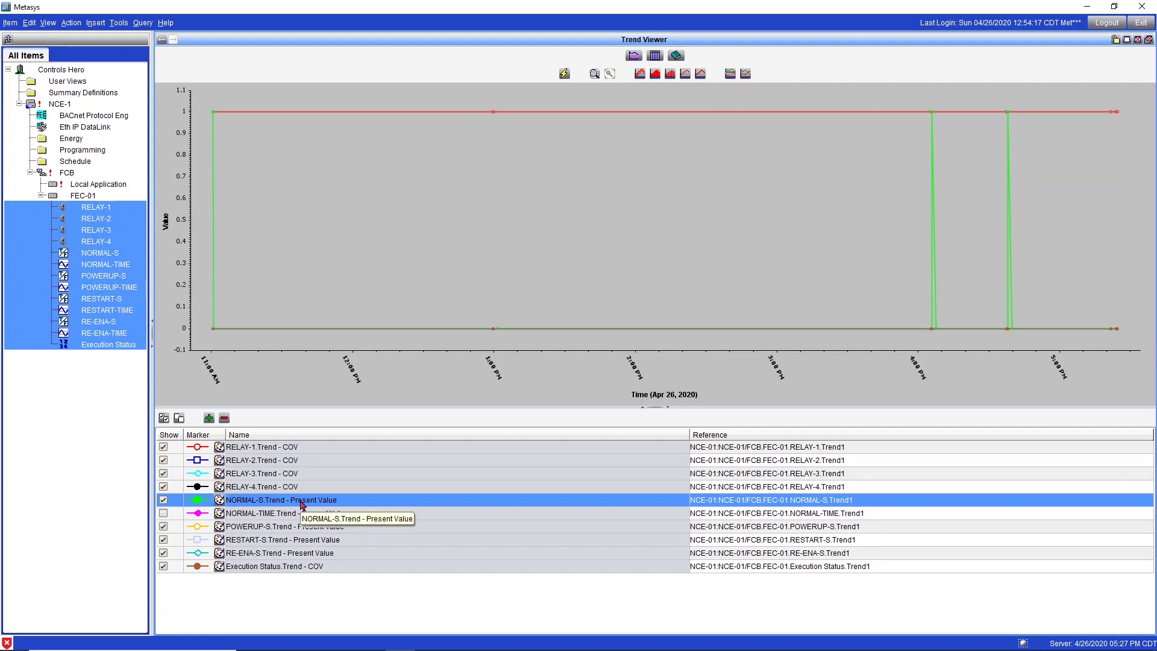
{"action": "left_click", "coordinate": [163, 500]}
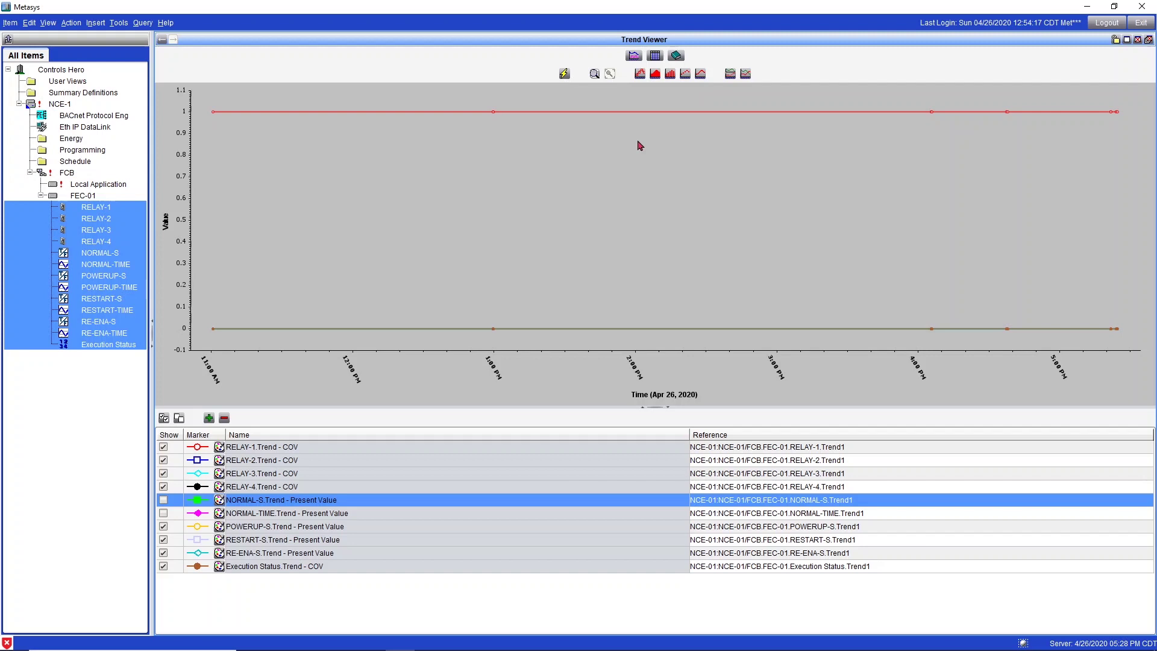
{"action": "left_click", "coordinate": [269, 447]}
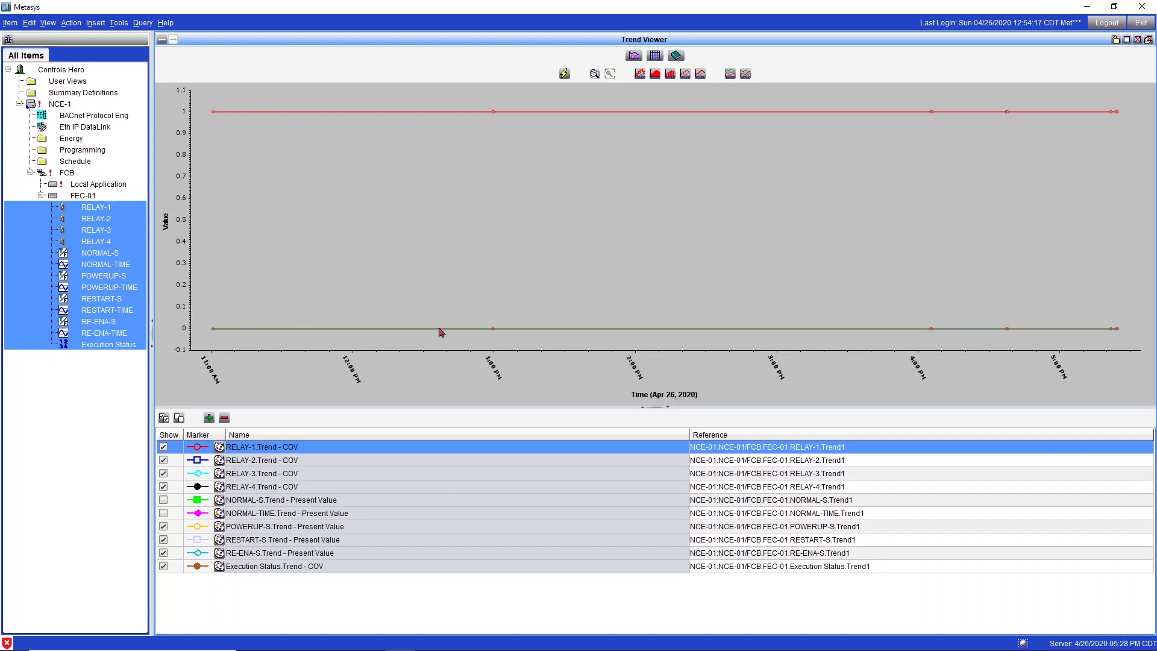
{"action": "left_click", "coordinate": [163, 446]}
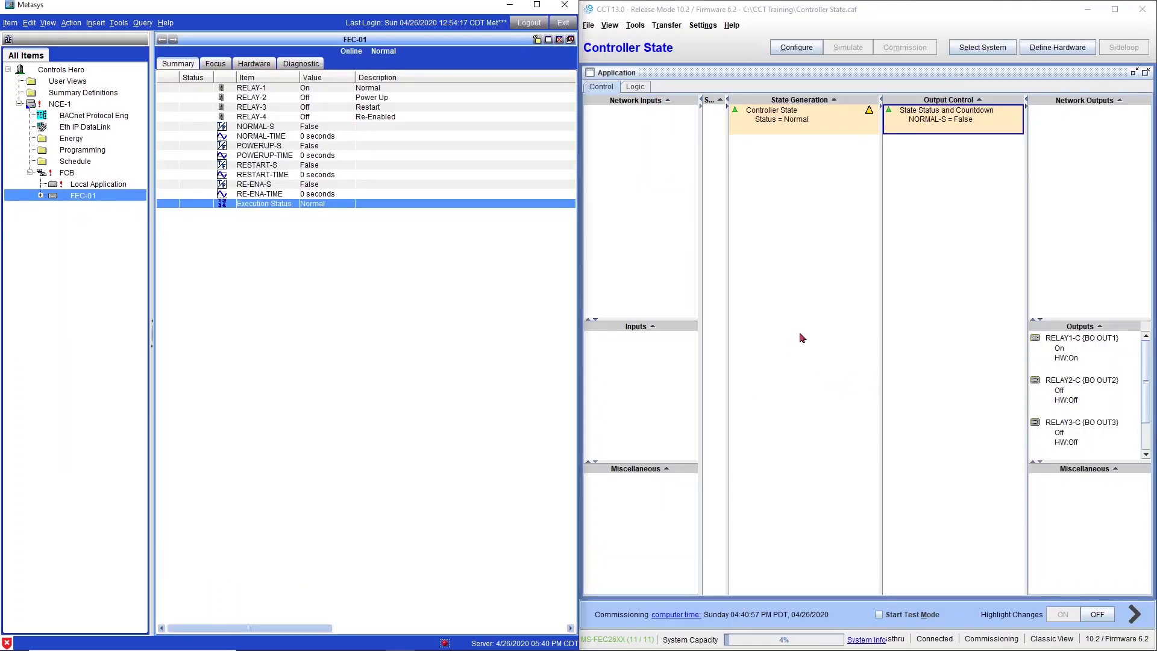
Bring CCT to the front and check its Tools menu, closing it without choosing a utility.
{"action": "left_click", "coordinate": [801, 326]}
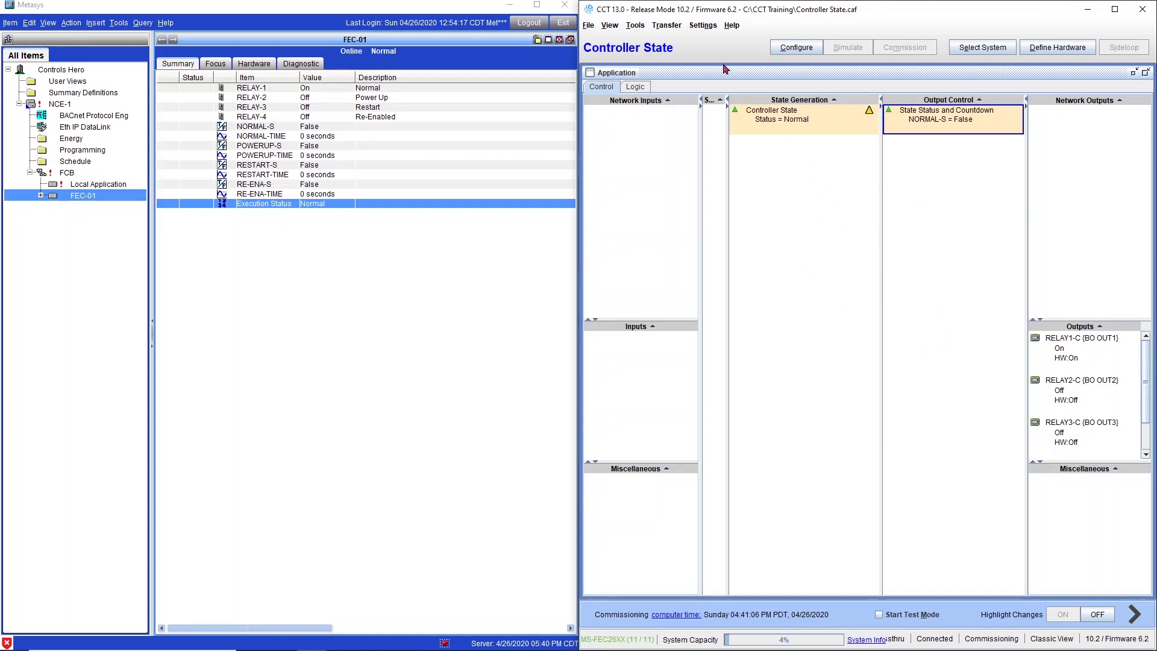
{"action": "left_click", "coordinate": [636, 28]}
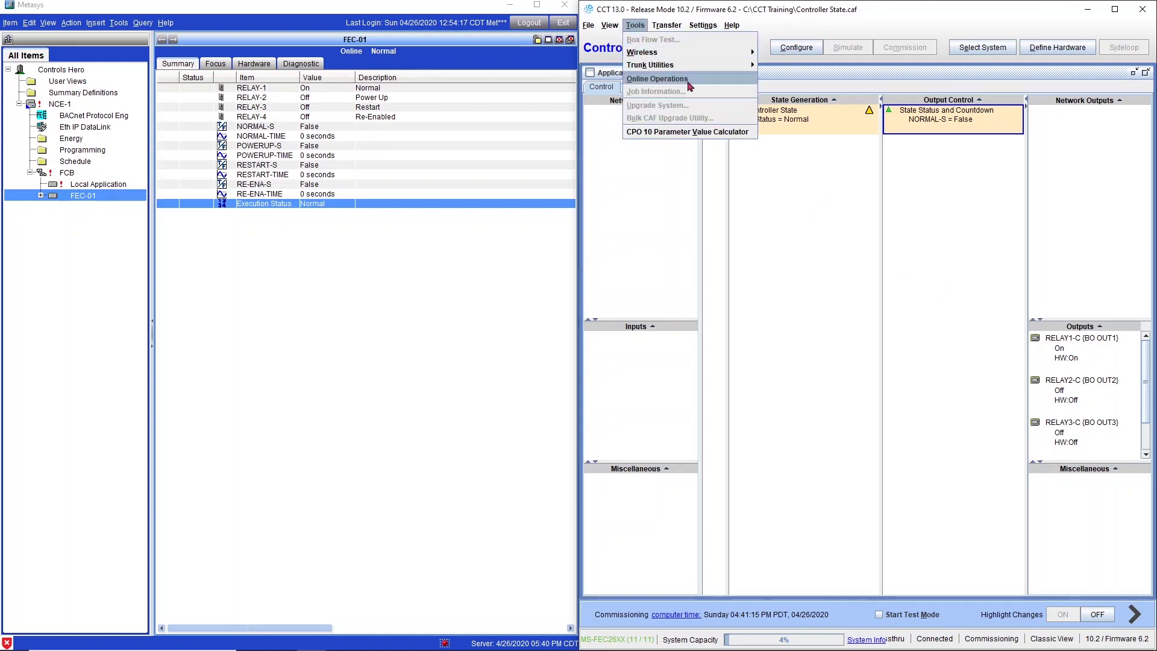
{"action": "left_click", "coordinate": [804, 190]}
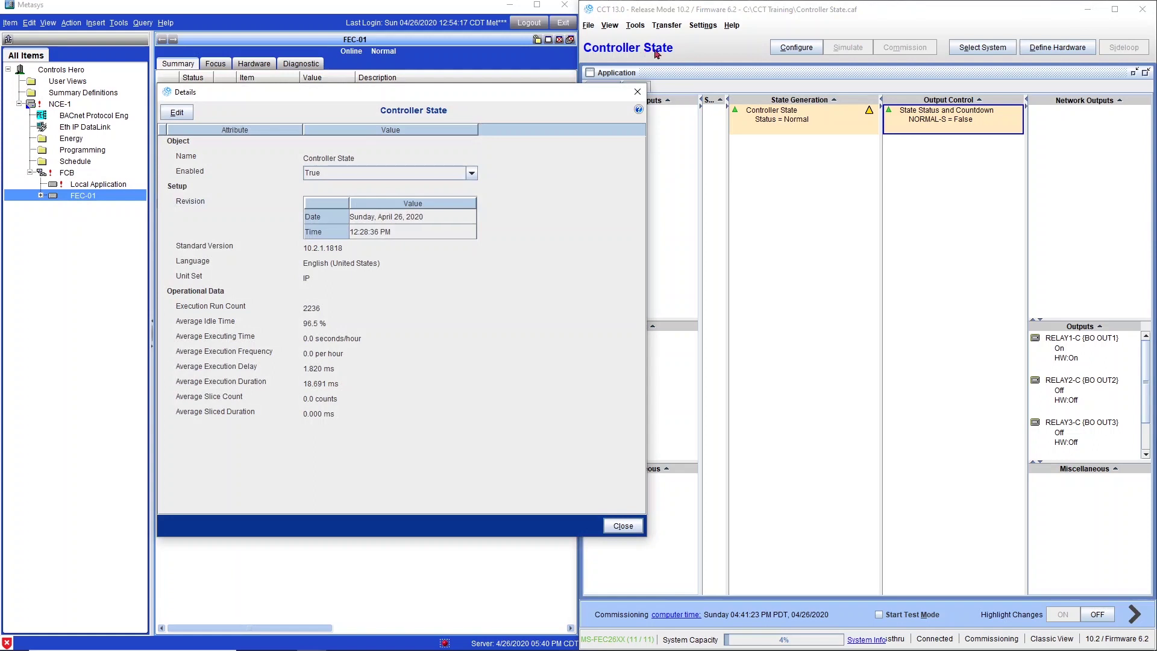
Set Controller State's Enabled setting to False, apply it, and close the details.
{"action": "left_click_drag", "start_coordinate": [259, 95], "coordinate": [697, 96]}
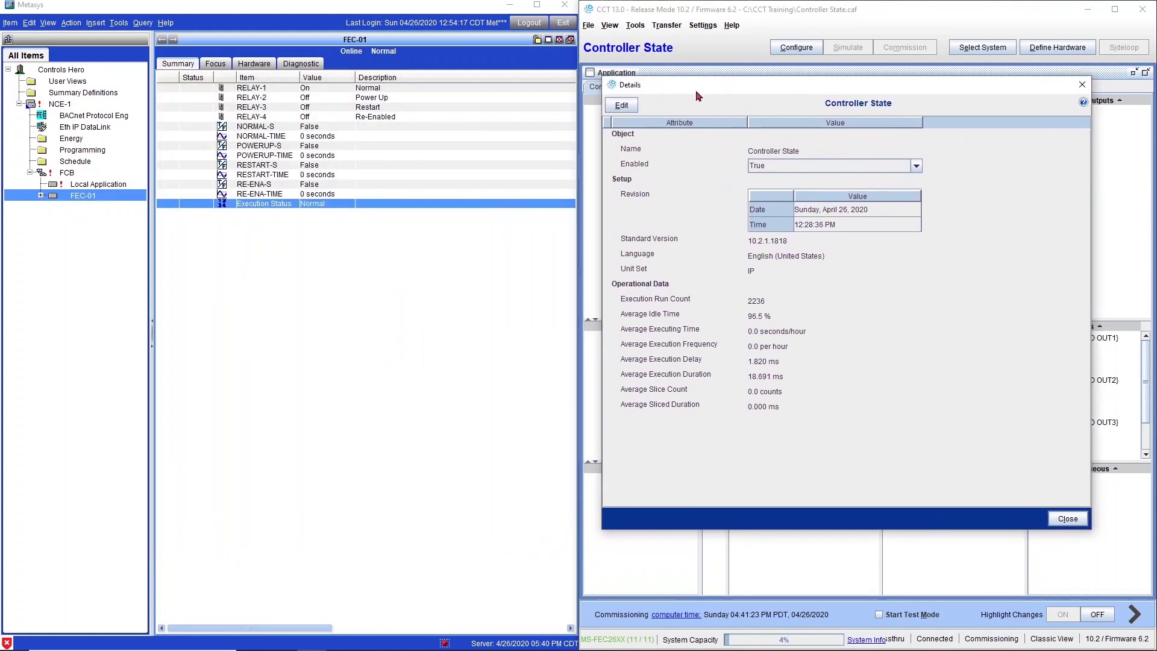
{"action": "left_click", "coordinate": [621, 105]}
{"action": "left_click", "coordinate": [781, 168]}
{"action": "left_click", "coordinate": [784, 189]}
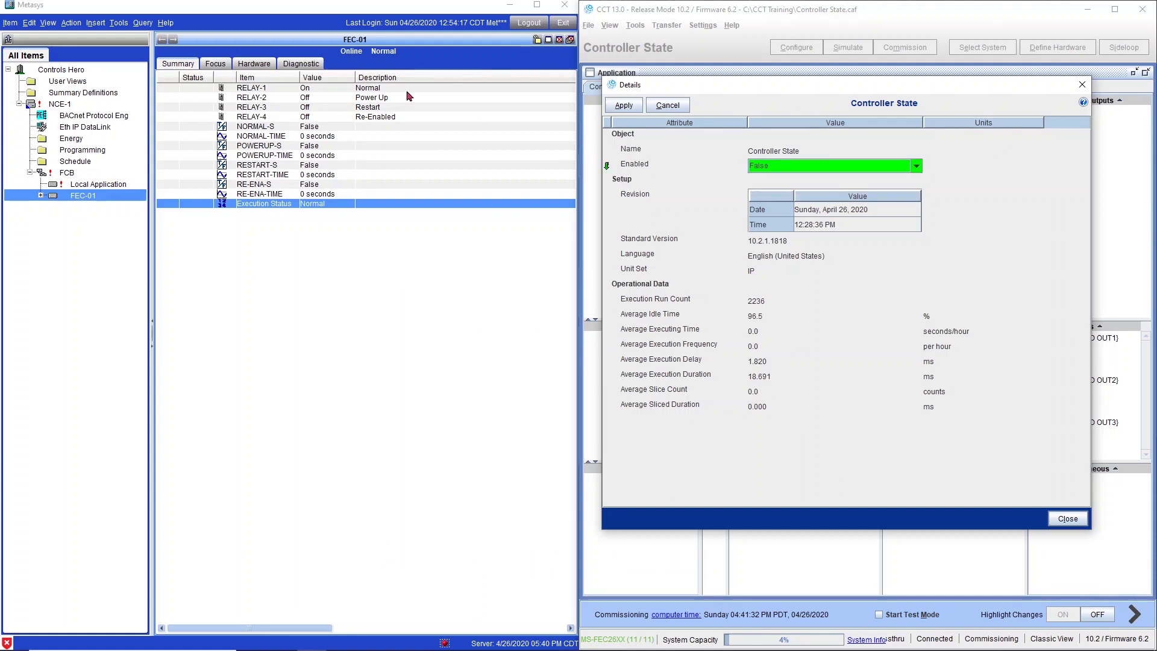
{"action": "left_click", "coordinate": [631, 112]}
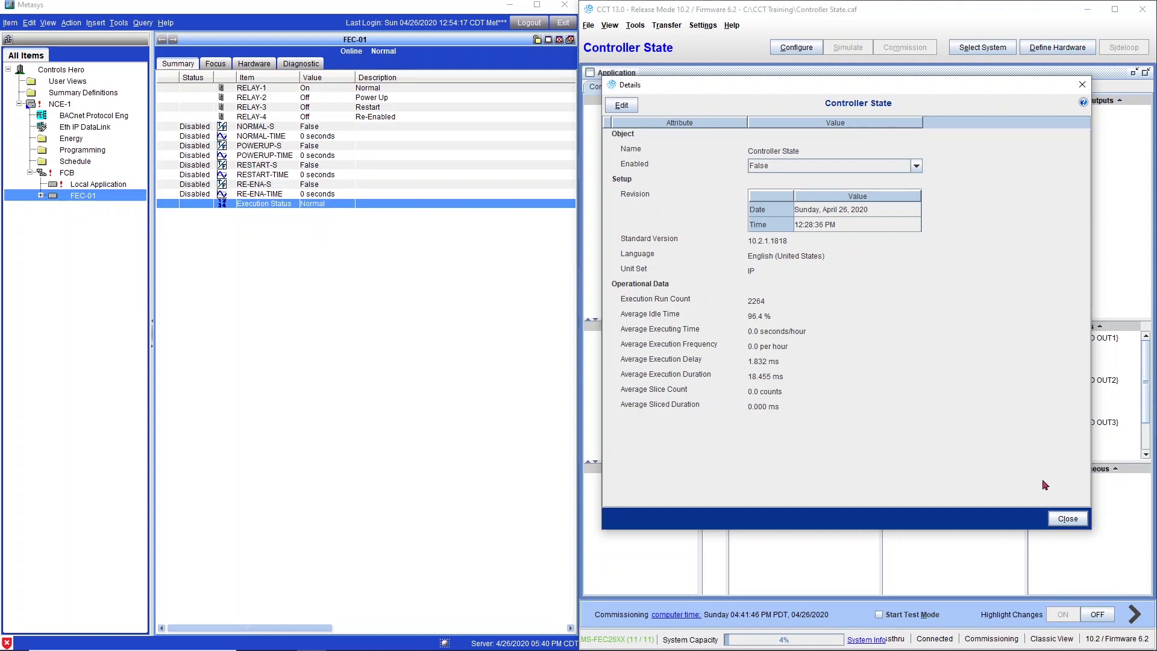
{"action": "left_click", "coordinate": [1068, 519]}
Set Controller State's Enabled setting back to True, apply it, and close the details.
{"action": "left_click", "coordinate": [810, 132]}
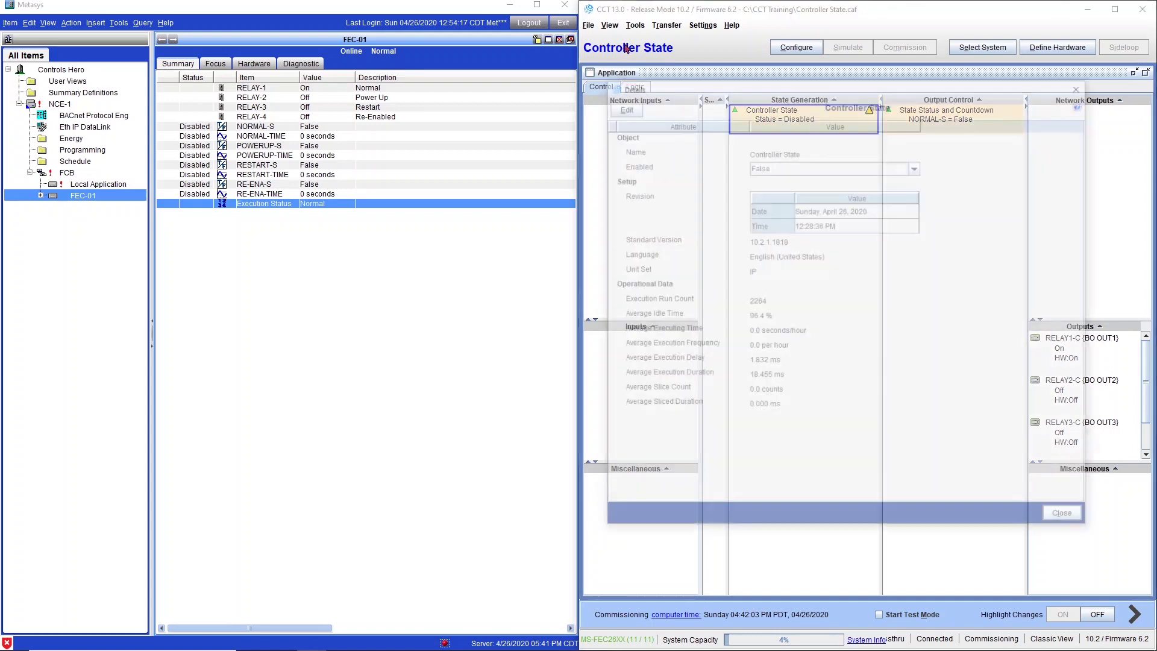
{"action": "left_click", "coordinate": [790, 169]}
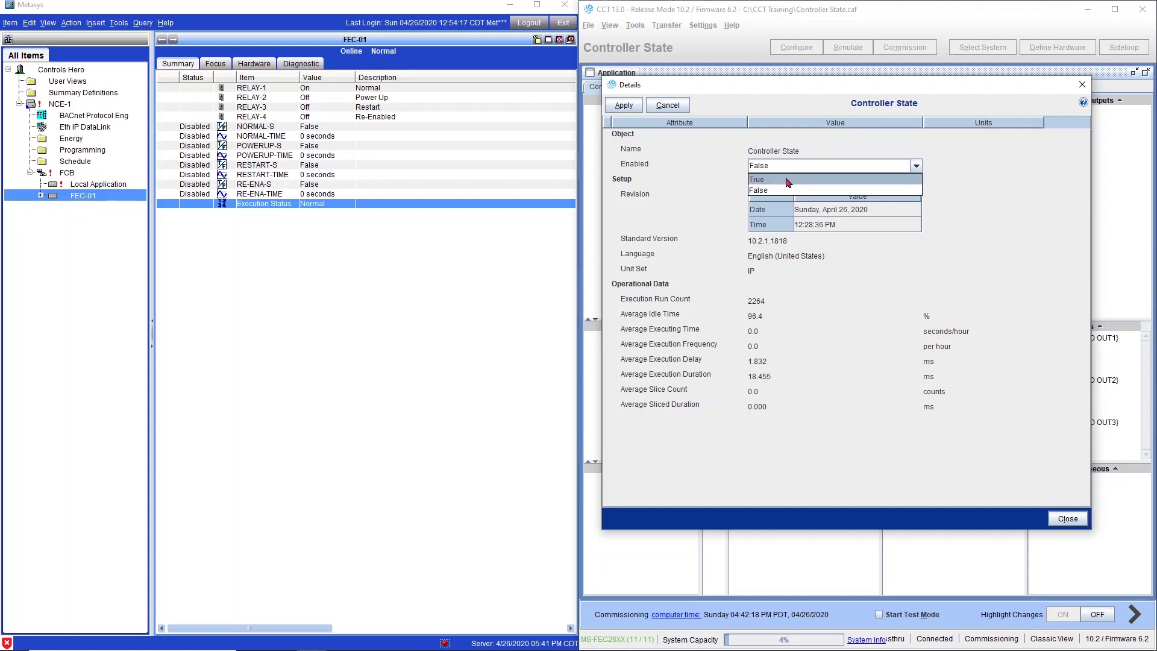
{"action": "left_click", "coordinate": [787, 180]}
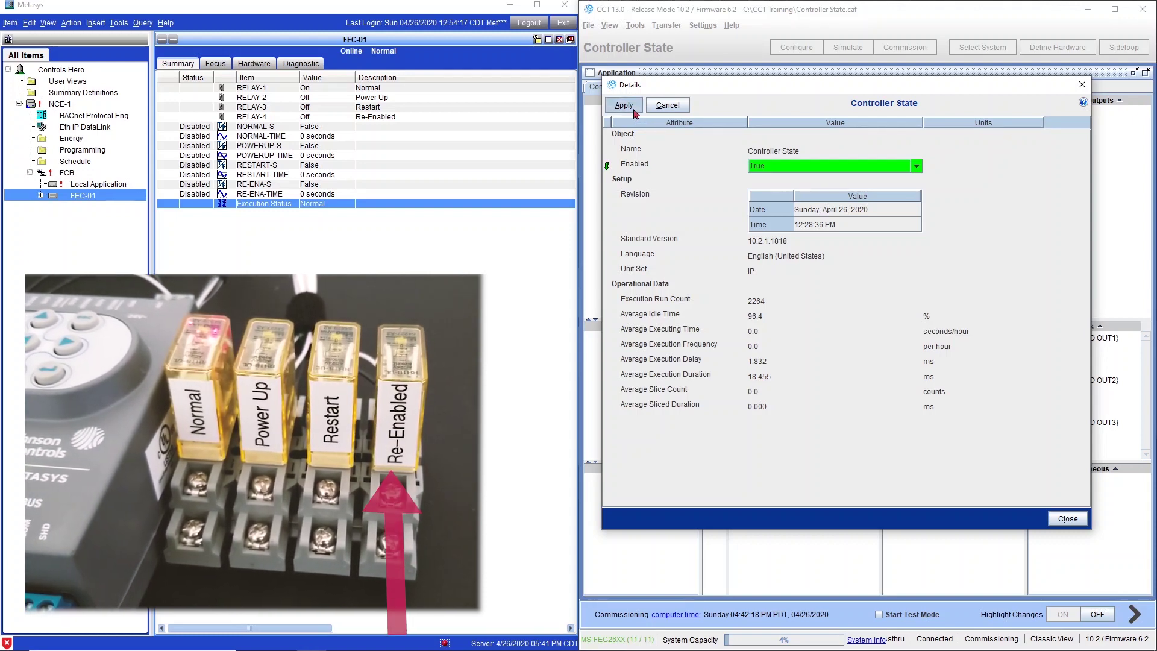
{"action": "left_click", "coordinate": [633, 112]}
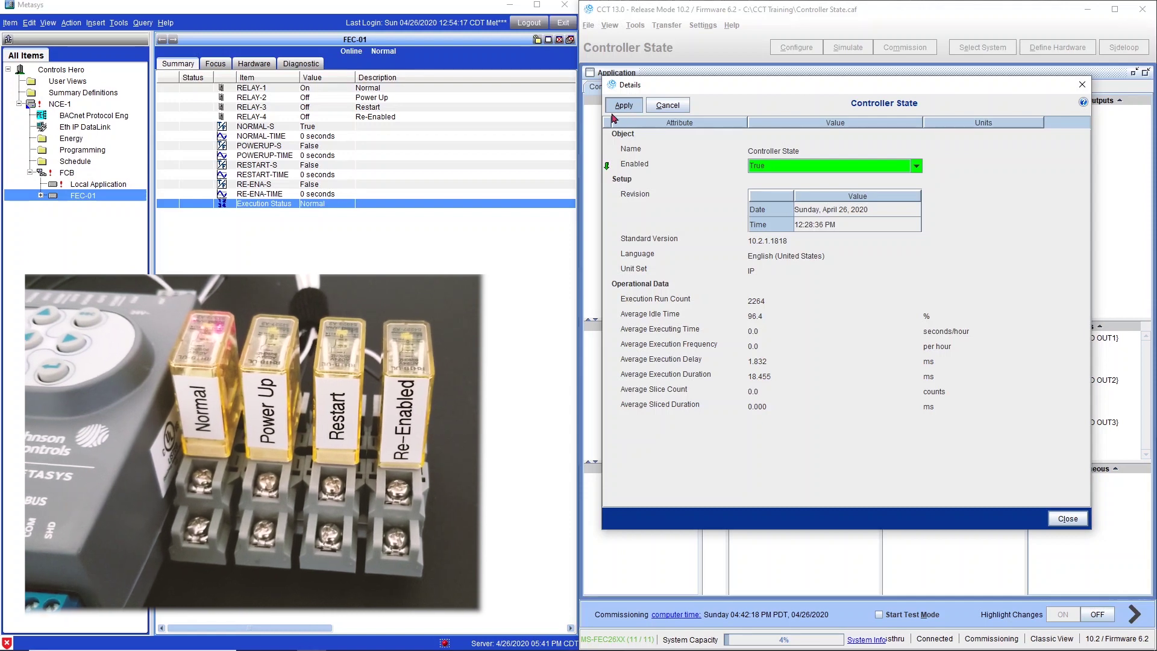
{"action": "left_click", "coordinate": [1067, 519]}
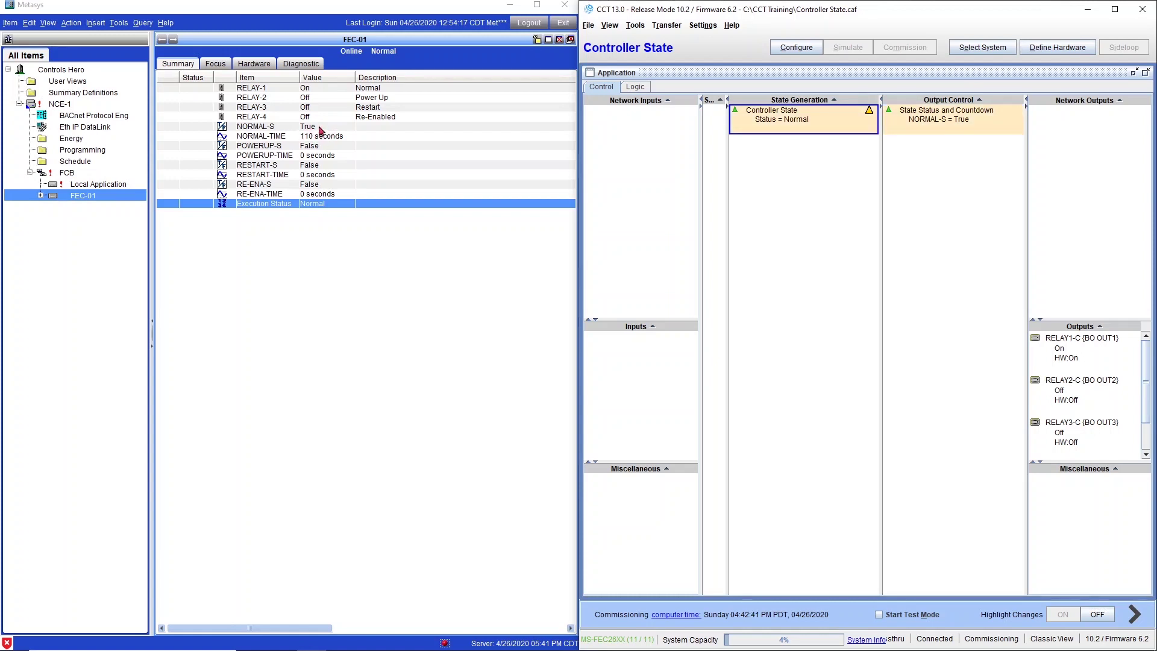
Open the Execution Status point from the FEC-01 summary and show its trend history.
{"action": "left_click", "coordinate": [323, 136]}
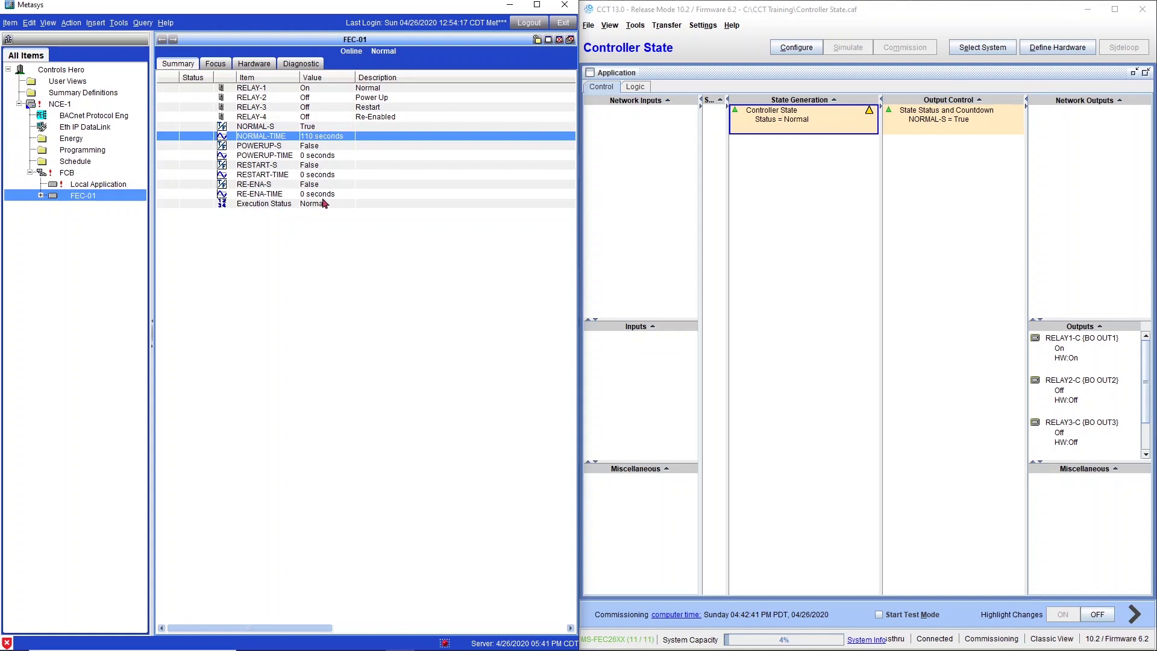
{"action": "right_click", "coordinate": [271, 206]}
{"action": "left_click", "coordinate": [265, 222]}
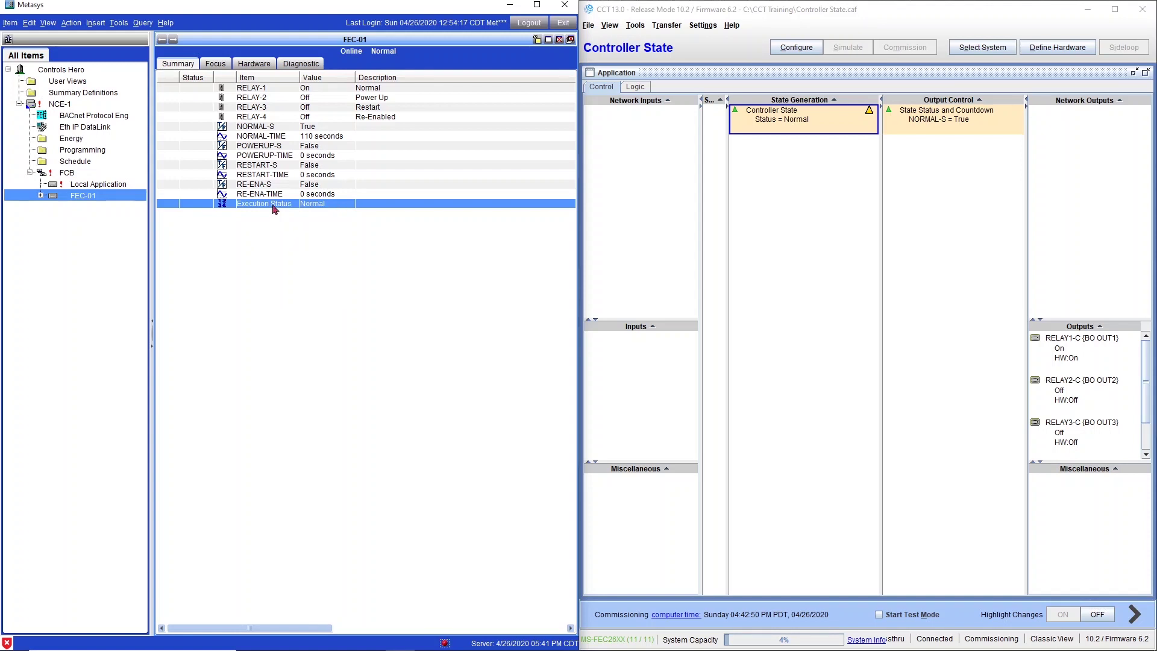
{"action": "right_click", "coordinate": [273, 205]}
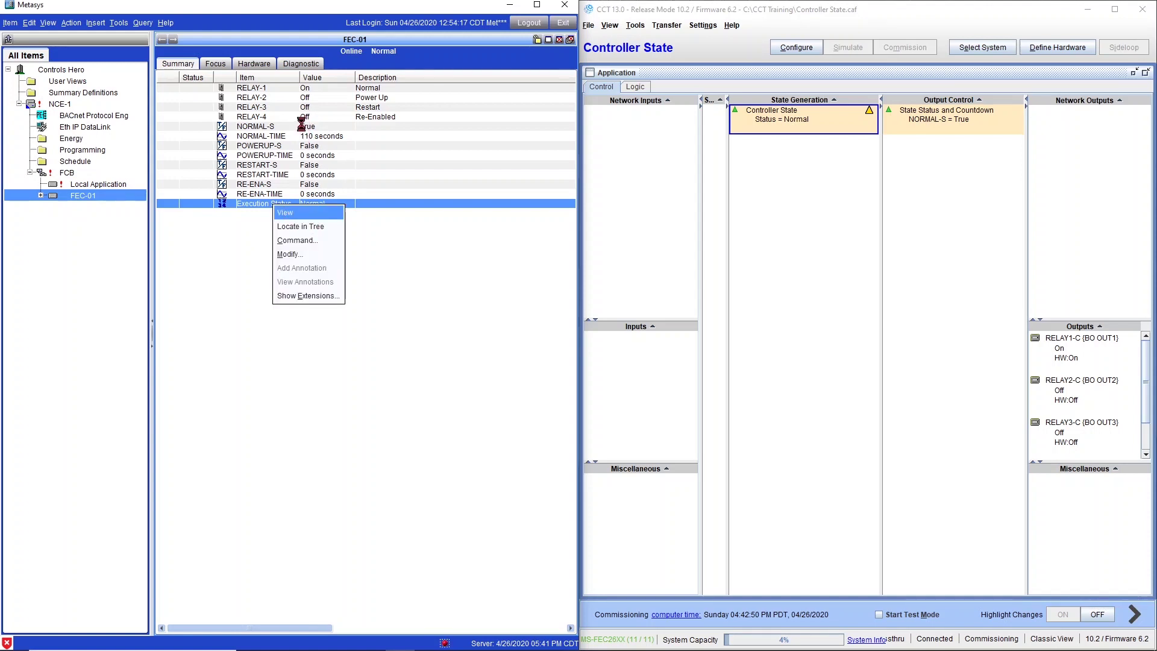
{"action": "left_click", "coordinate": [290, 65]}
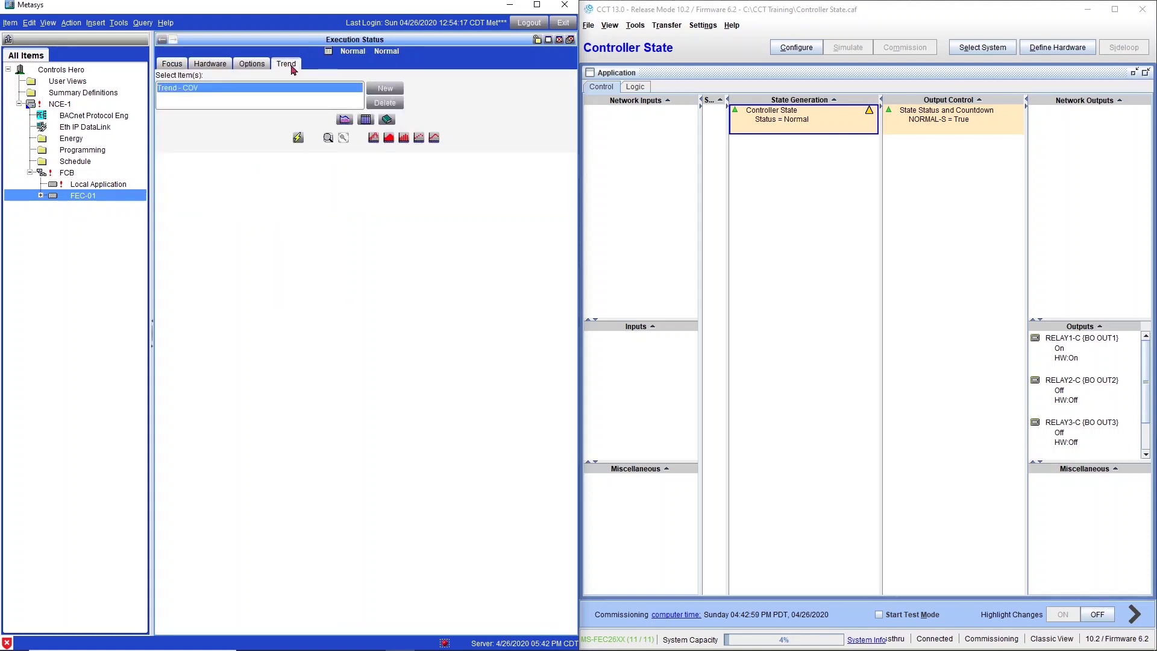
Zoom into the latest Execution Status spike, confirm it reads Re-Enabled, and return to the FEC-01 summary.
{"action": "left_click", "coordinate": [329, 138]}
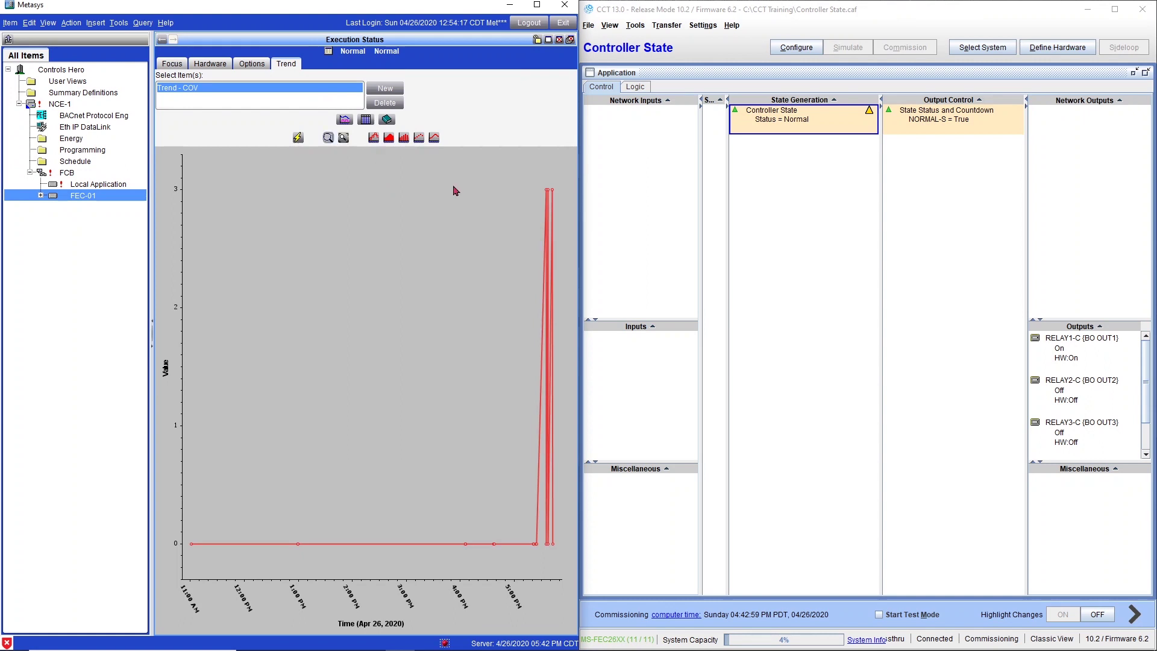
{"action": "left_click_drag", "start_coordinate": [514, 165], "coordinate": [610, 586]}
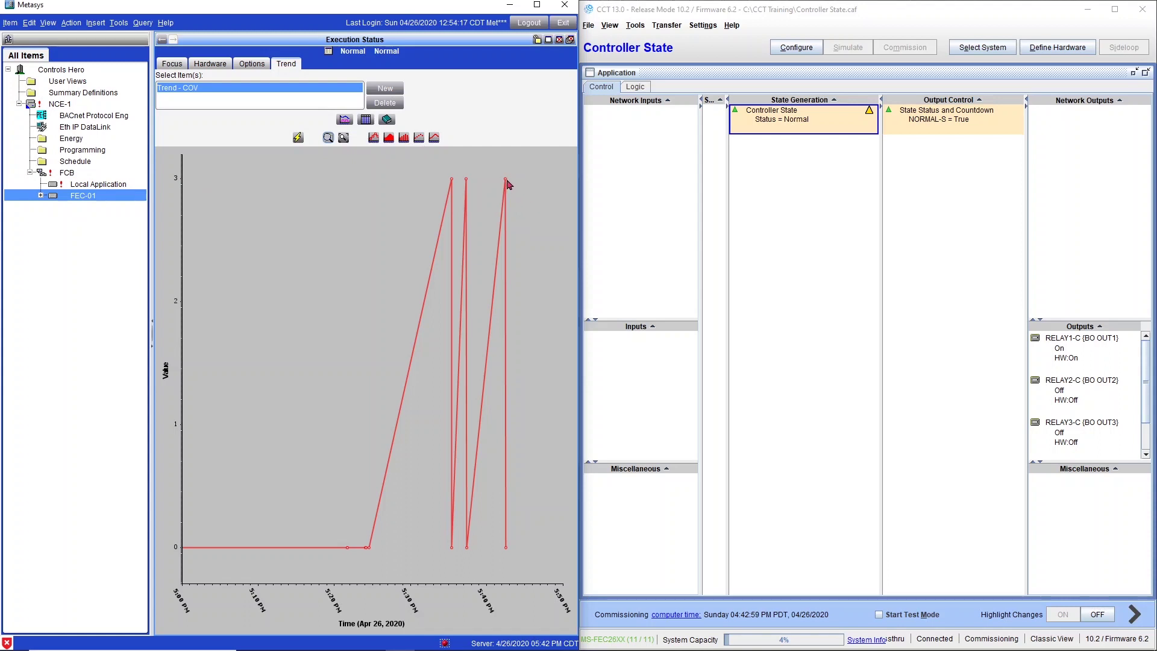
{"action": "mouse_move", "coordinate": [507, 185]}
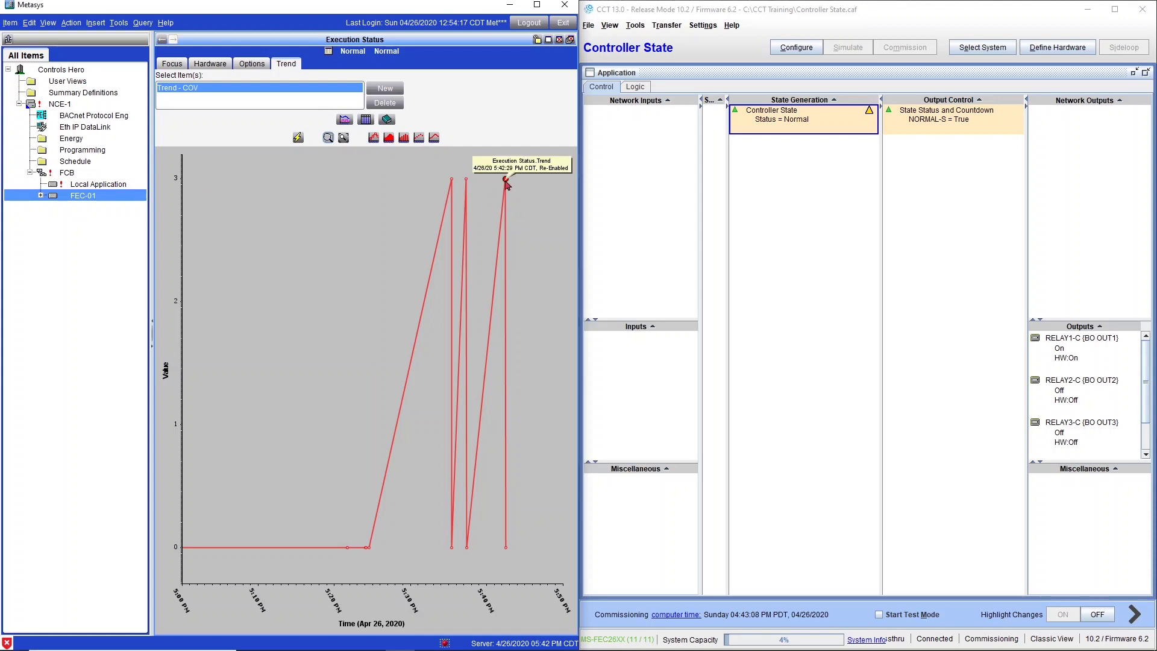
{"action": "left_click", "coordinate": [163, 39]}
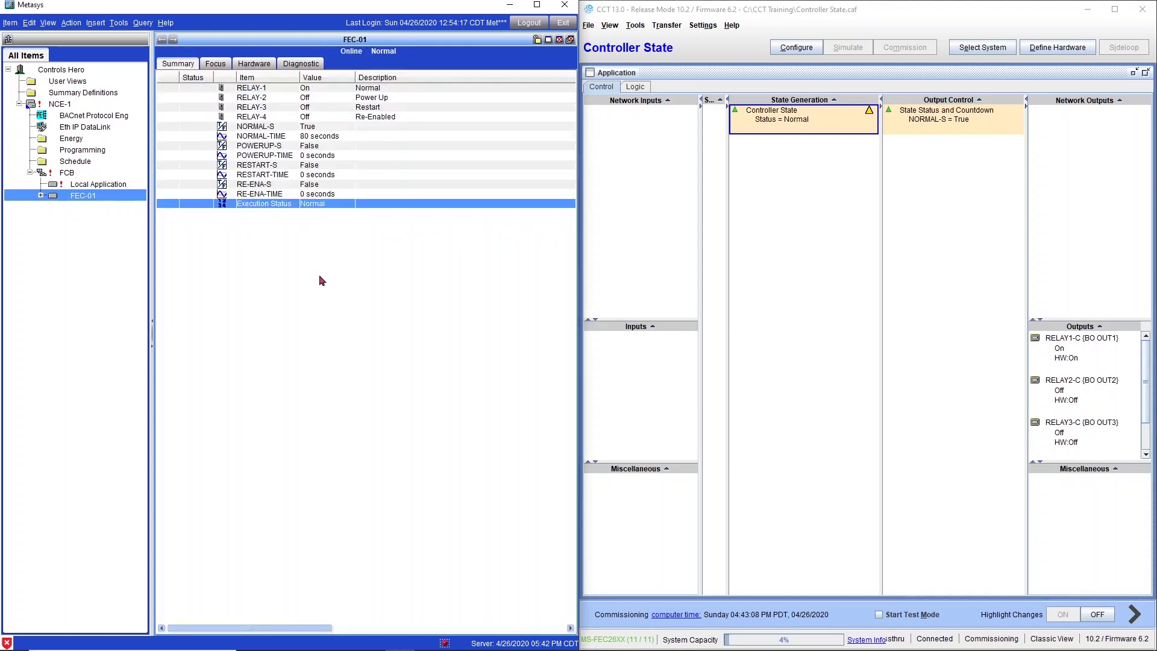
Open the RE-ENA-S point's trend history from the FEC-01 summary.
{"action": "left_click", "coordinate": [318, 186]}
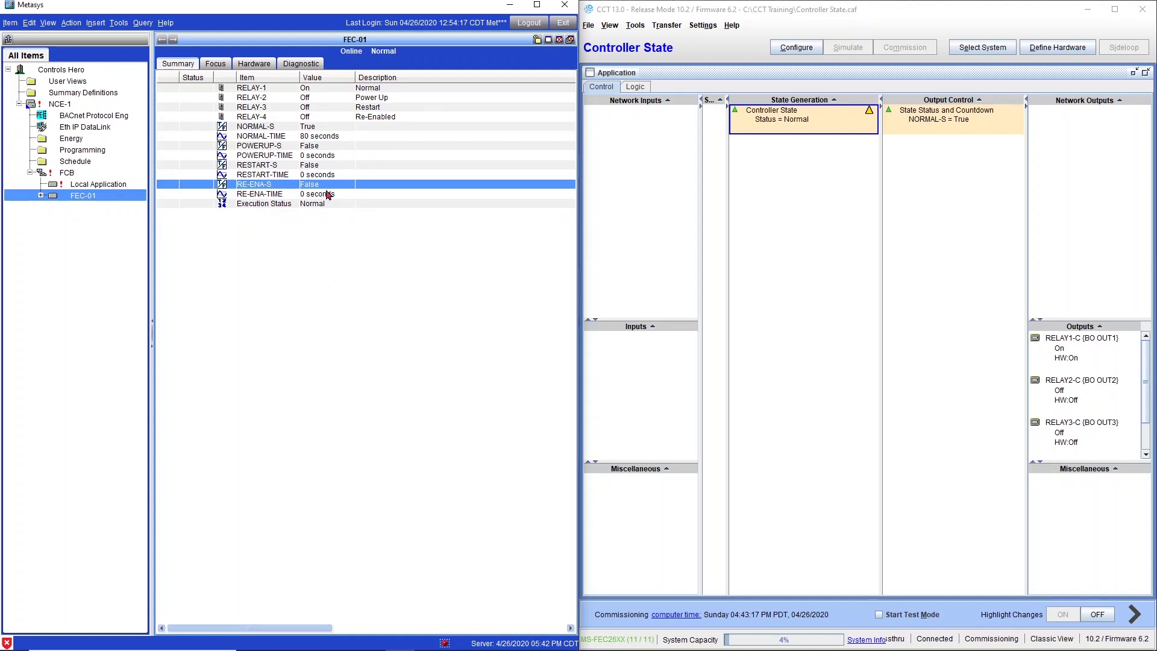
{"action": "left_click", "coordinate": [284, 205]}
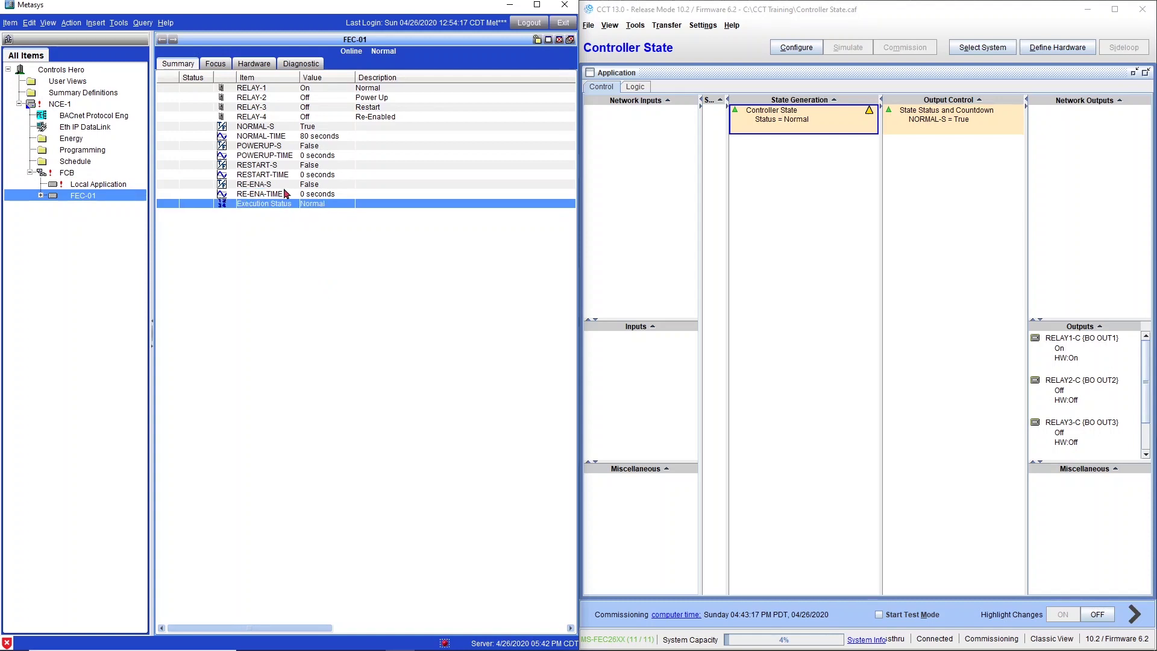
{"action": "right_click", "coordinate": [286, 185]}
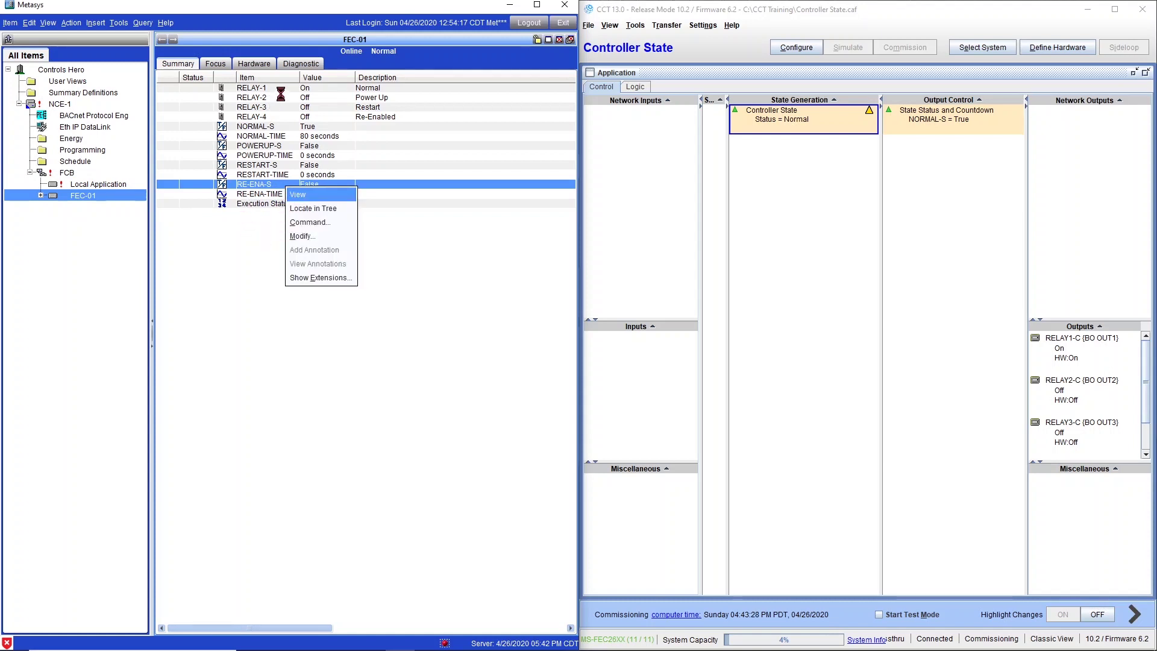
{"action": "left_click", "coordinate": [295, 65]}
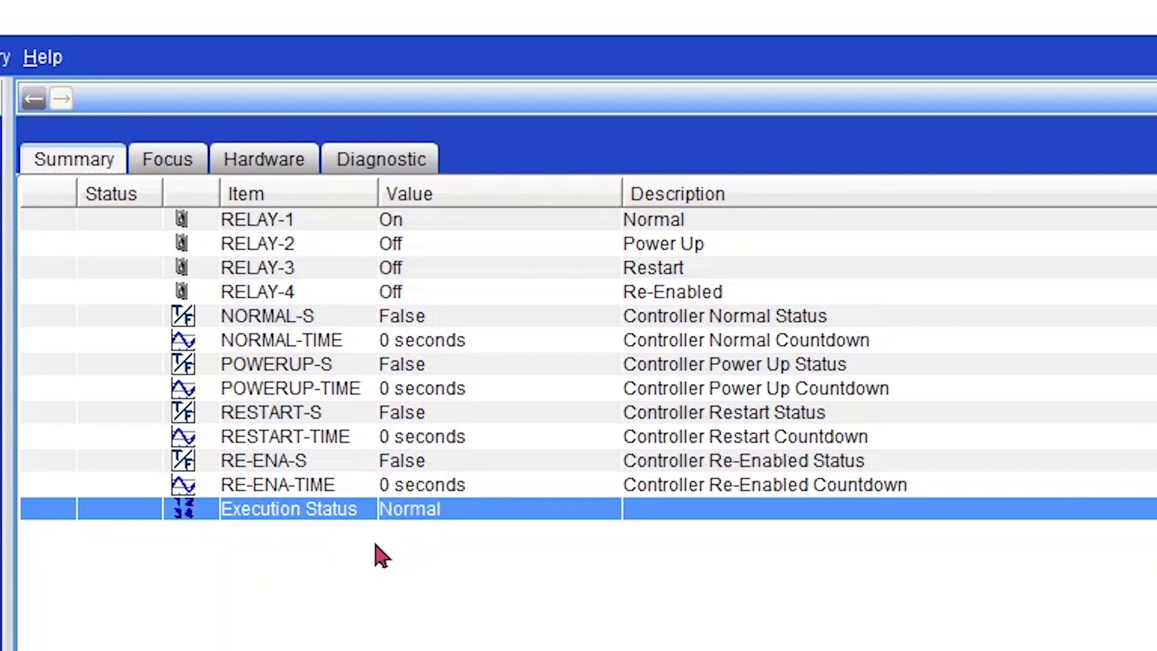
Check each relay row: RELAY-1 On; RELAY-2, RELAY-3 and RELAY-4 Off; Execution Status Normal.
{"action": "left_click", "coordinate": [456, 227]}
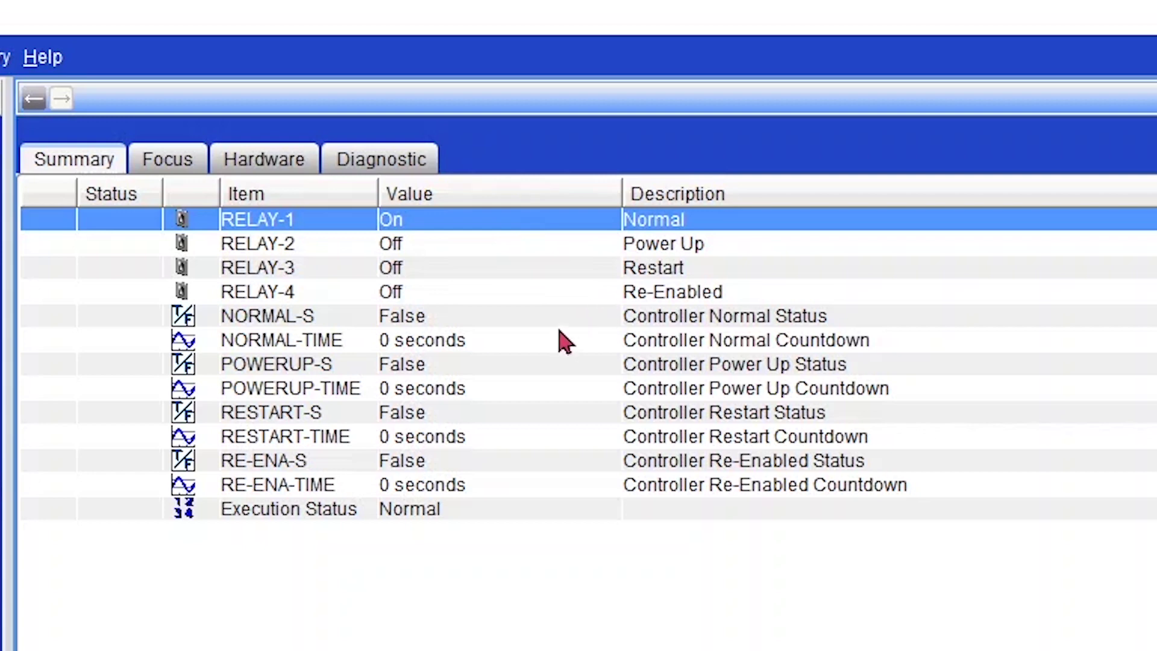
{"action": "left_click", "coordinate": [602, 341]}
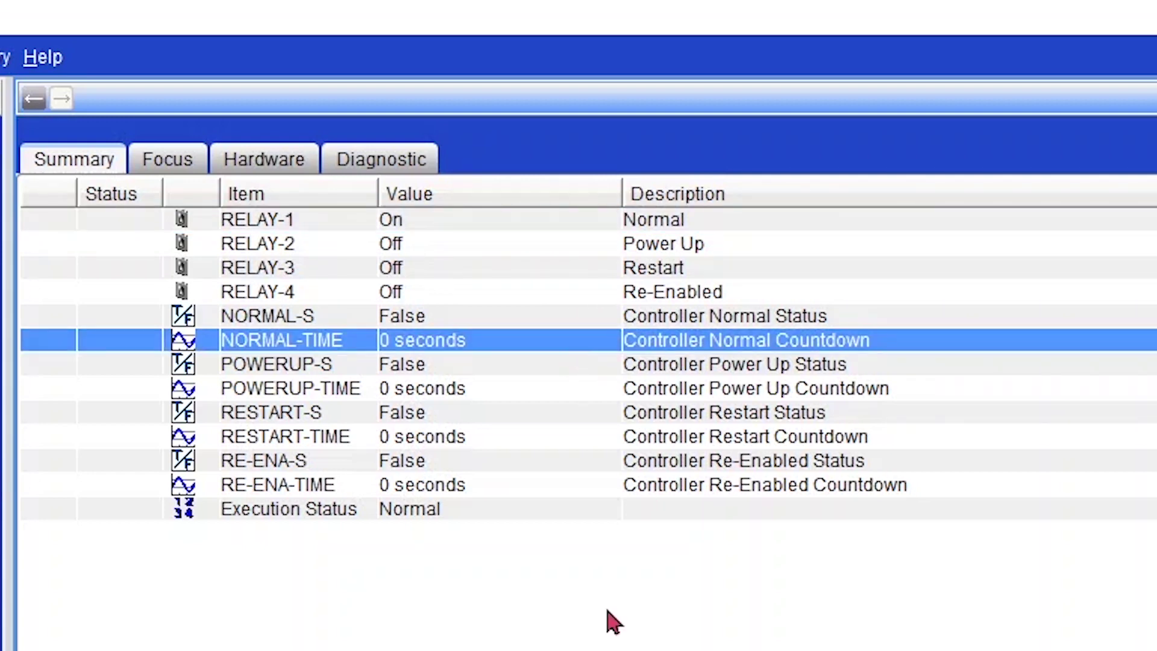
{"action": "left_click", "coordinate": [542, 241]}
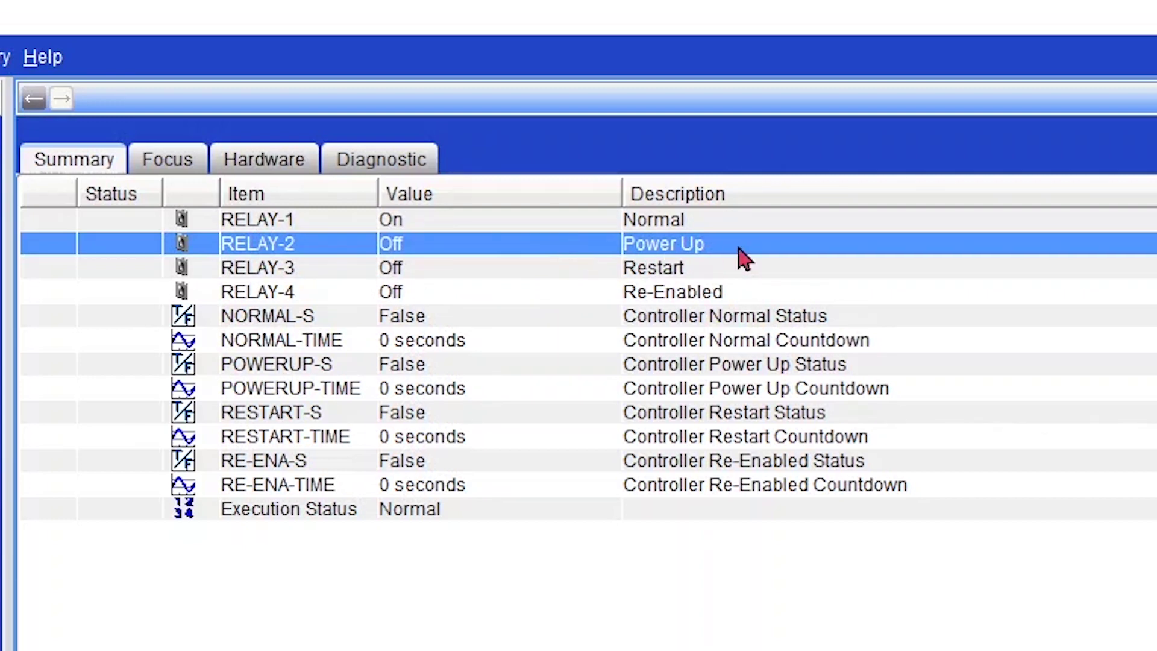
{"action": "left_click", "coordinate": [459, 513]}
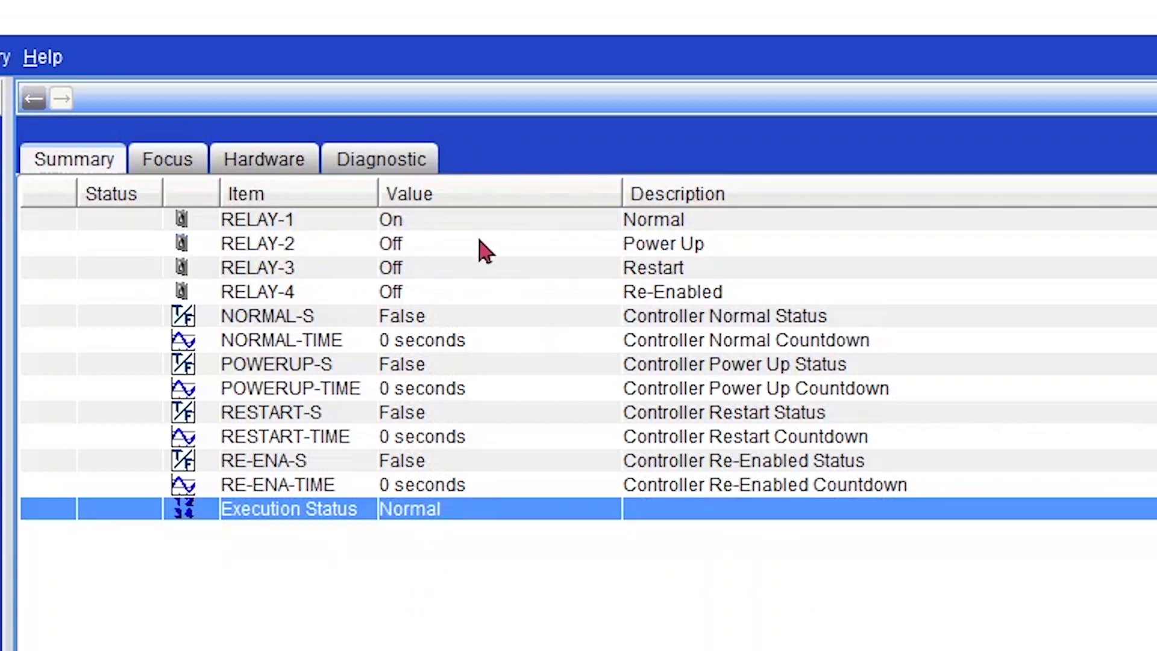
{"action": "left_click", "coordinate": [476, 268]}
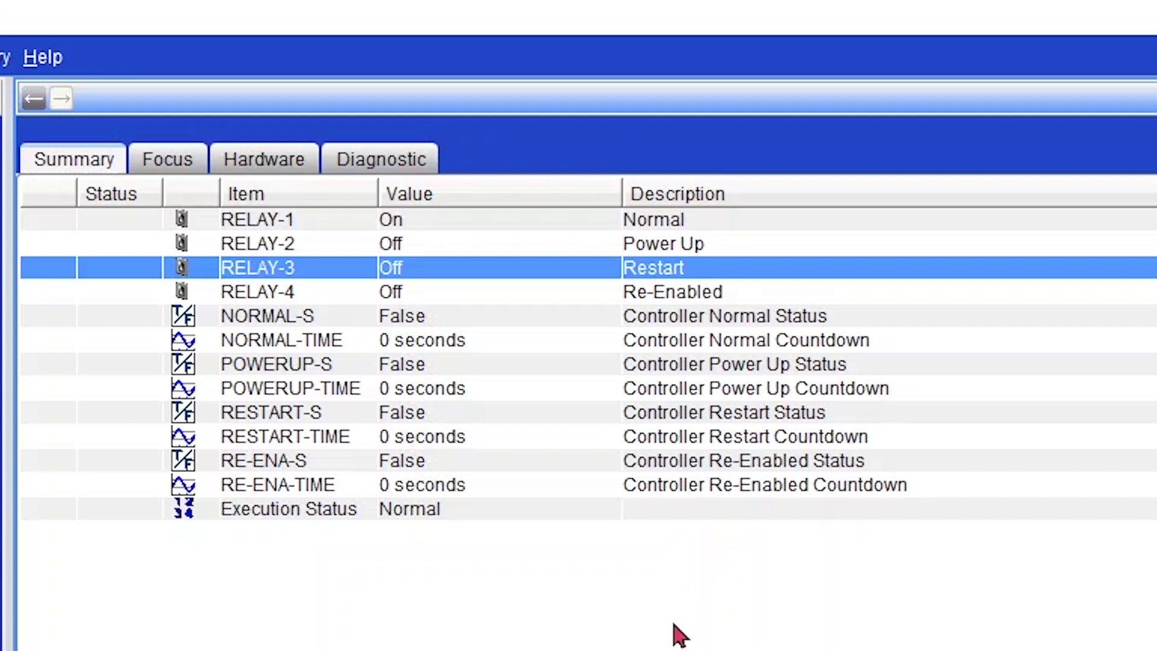
{"action": "left_click", "coordinate": [467, 293]}
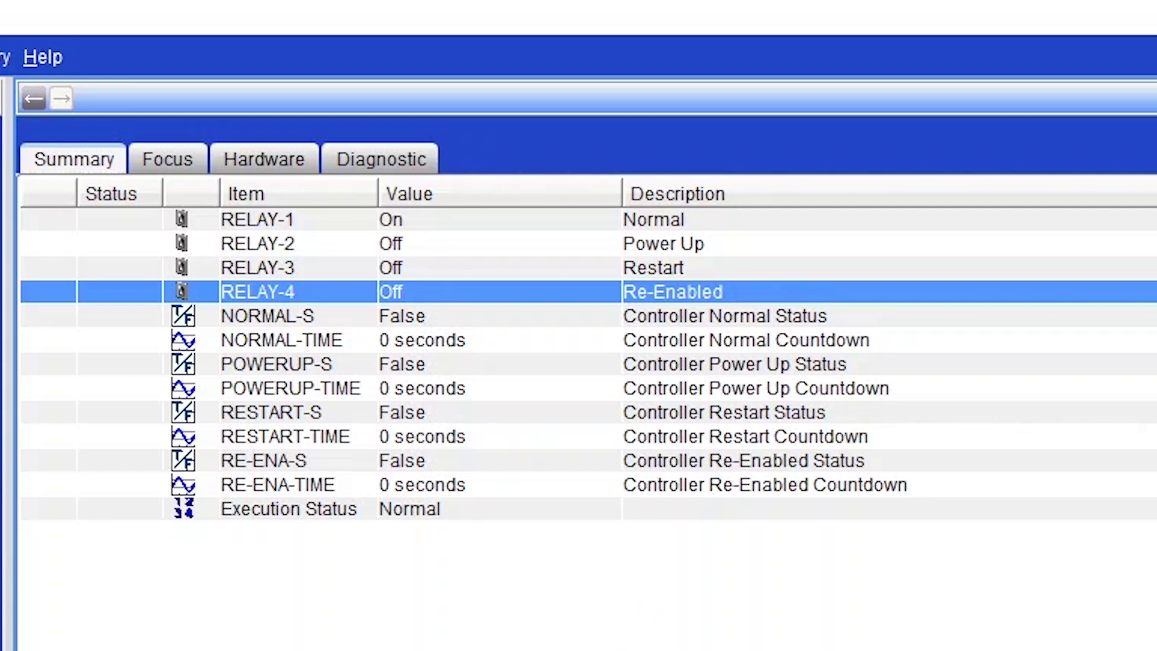
{"action": "left_click", "coordinate": [380, 511]}
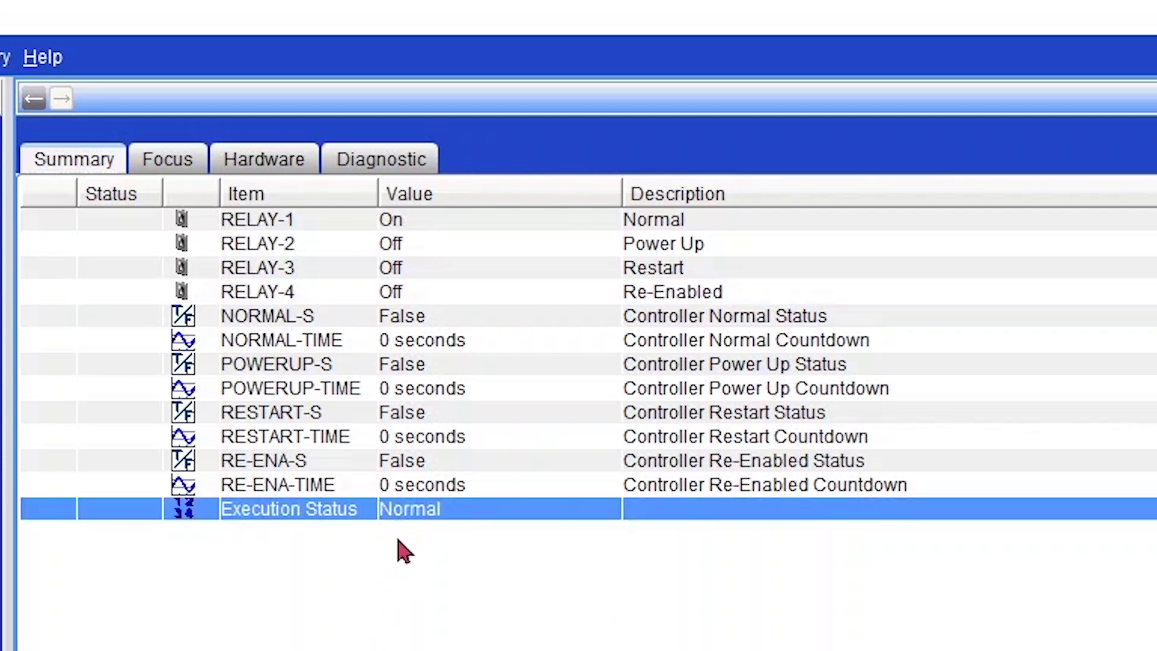